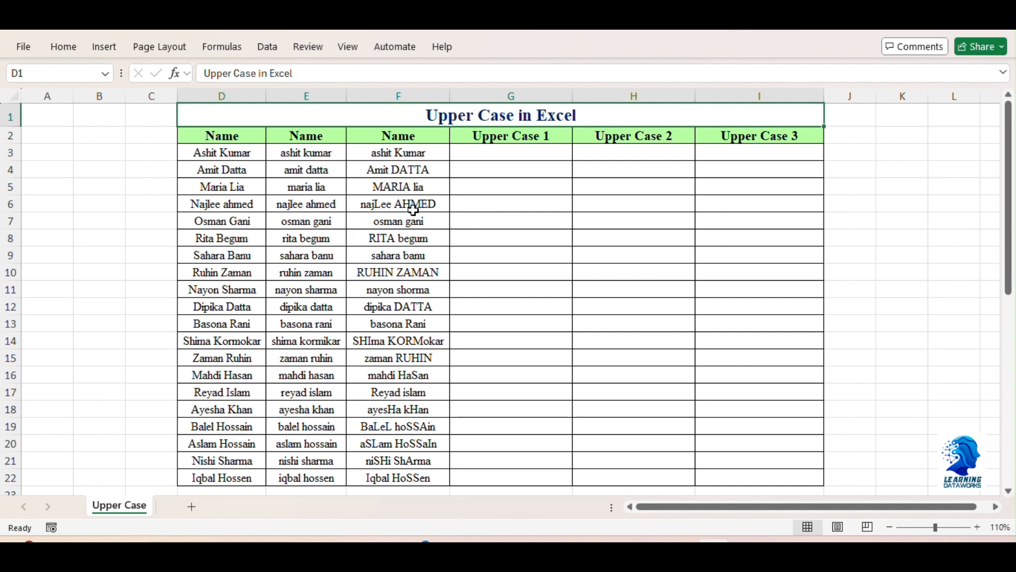
{"action": "left_click", "coordinate": [220, 97]}
{"action": "left_click", "coordinate": [315, 97]}
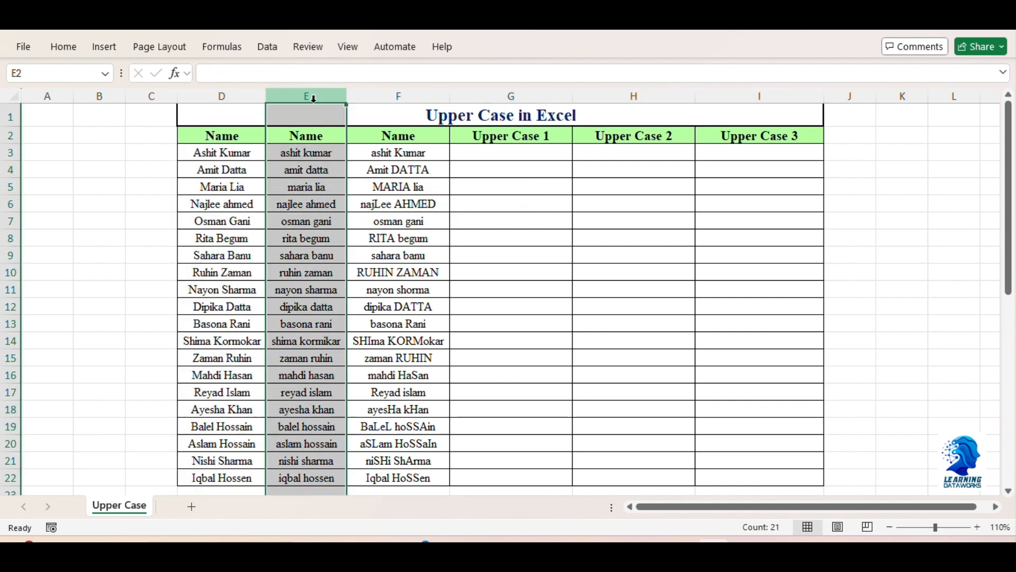
{"action": "left_click", "coordinate": [404, 98]}
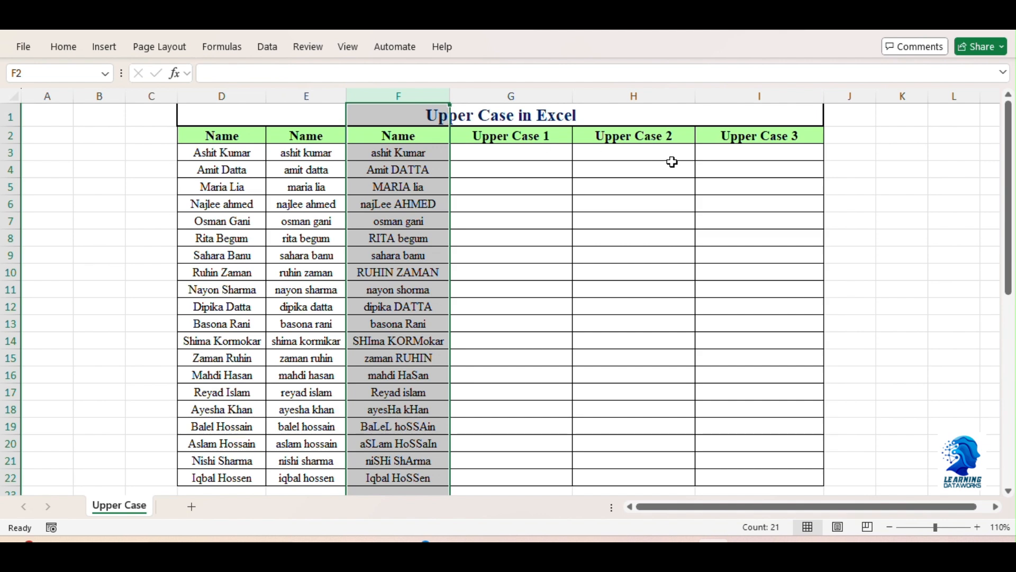
Enter =UPPER(D3) in cell G3 and fill the formula down the Upper Case 1 column to row 22.
{"action": "left_click", "coordinate": [484, 154]}
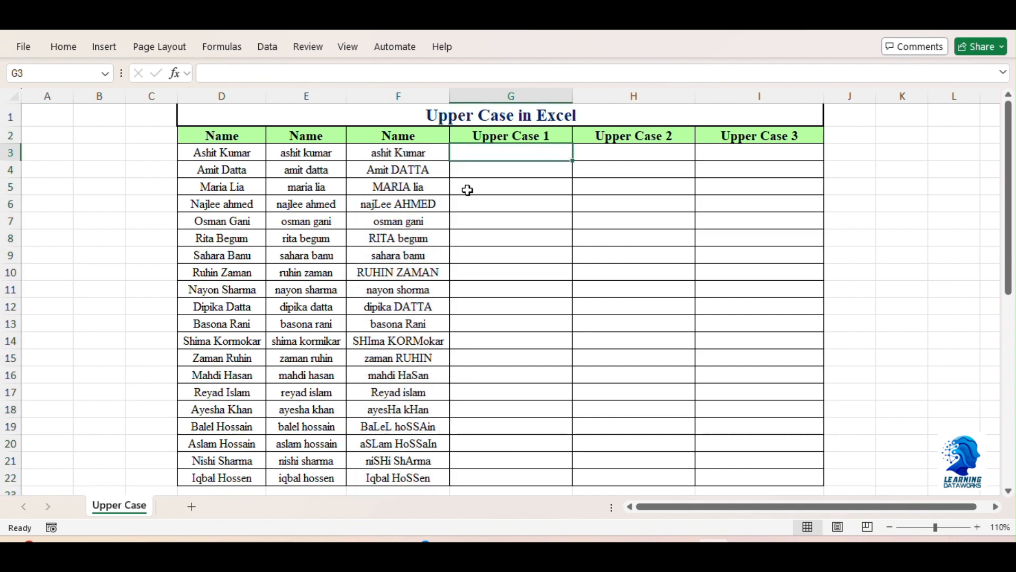
{"action": "type", "text": "="}
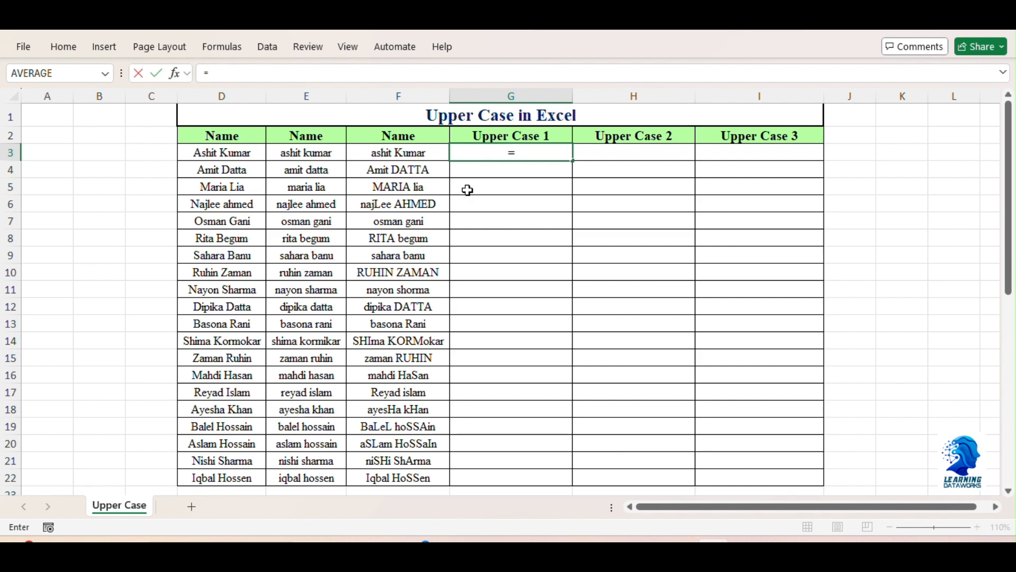
{"action": "type", "text": "upper"}
{"action": "key", "text": "Tab"}
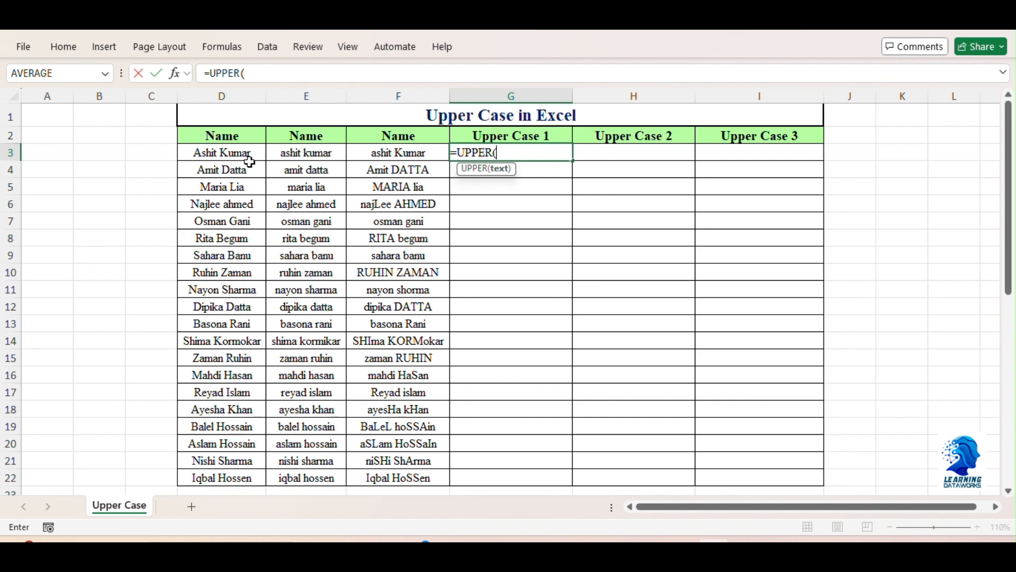
{"action": "left_click", "coordinate": [235, 153]}
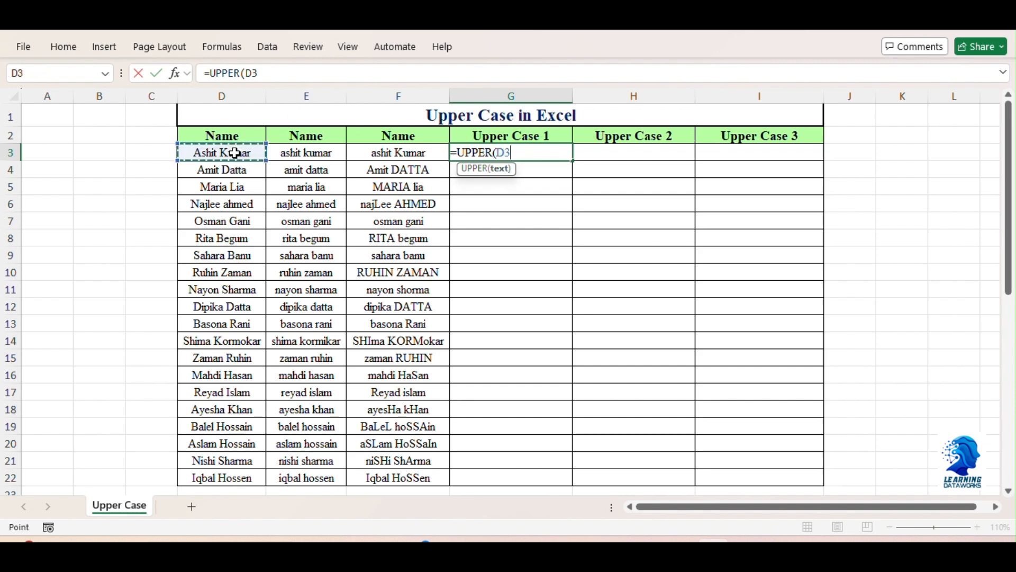
{"action": "key", "text": "Return"}
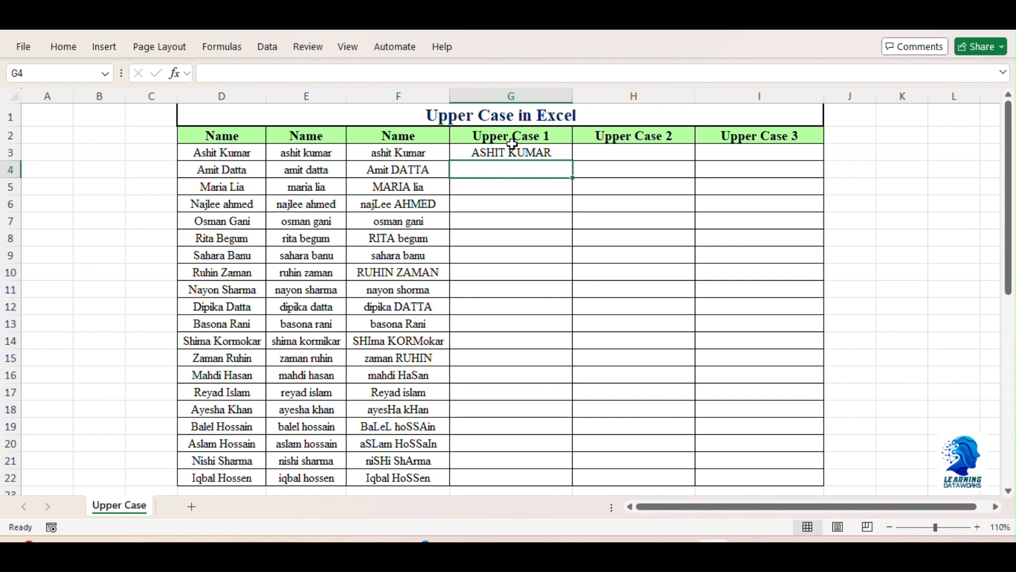
{"action": "left_click", "coordinate": [496, 153]}
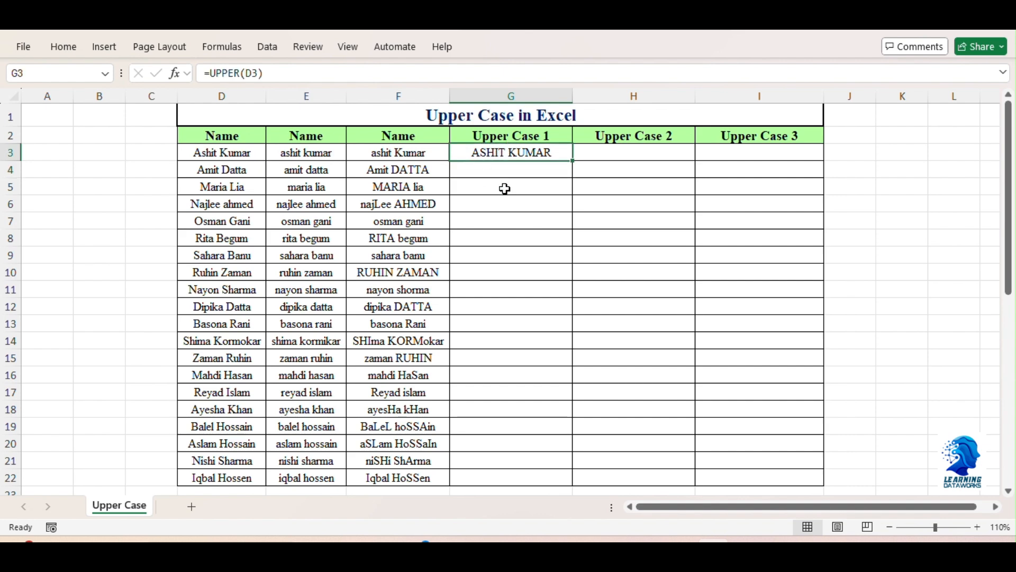
{"action": "double_click", "coordinate": [573, 162]}
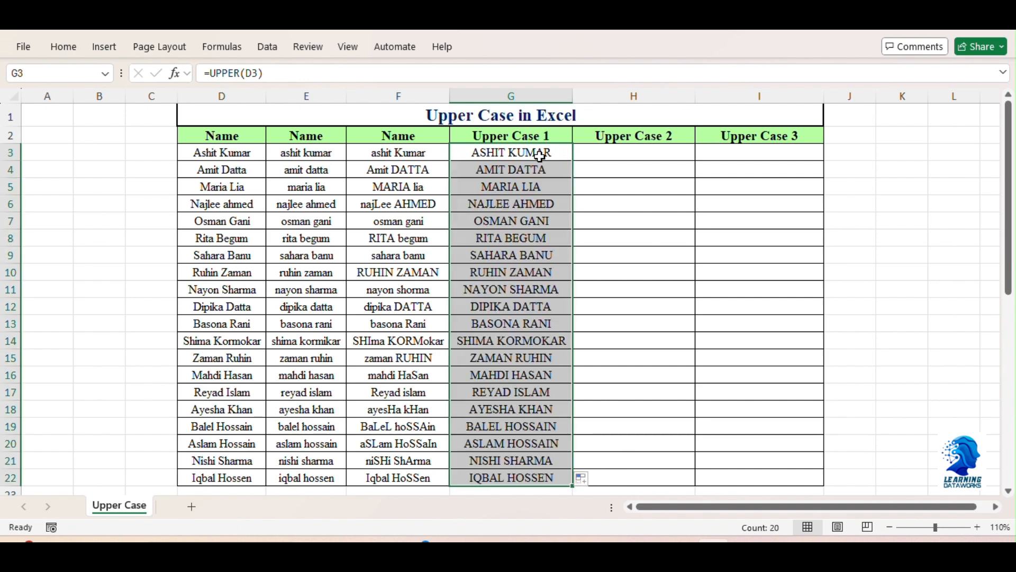
Enter =UPPER(E3) in cell H3 and fill the formula down the Upper Case 2 column to row 22.
{"action": "left_click", "coordinate": [620, 154]}
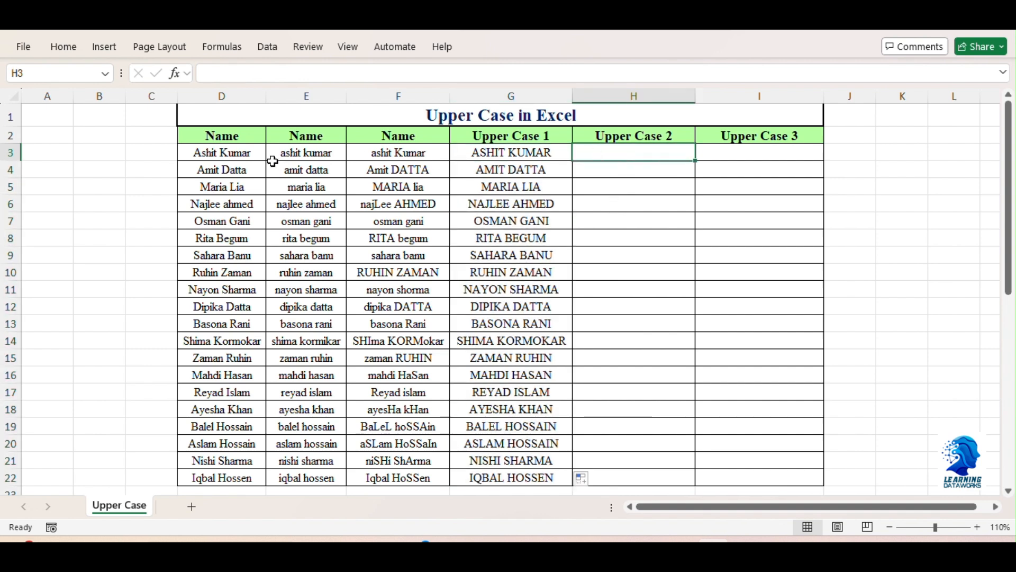
{"action": "left_click", "coordinate": [306, 156]}
{"action": "left_click", "coordinate": [628, 153]}
{"action": "type", "text": "="}
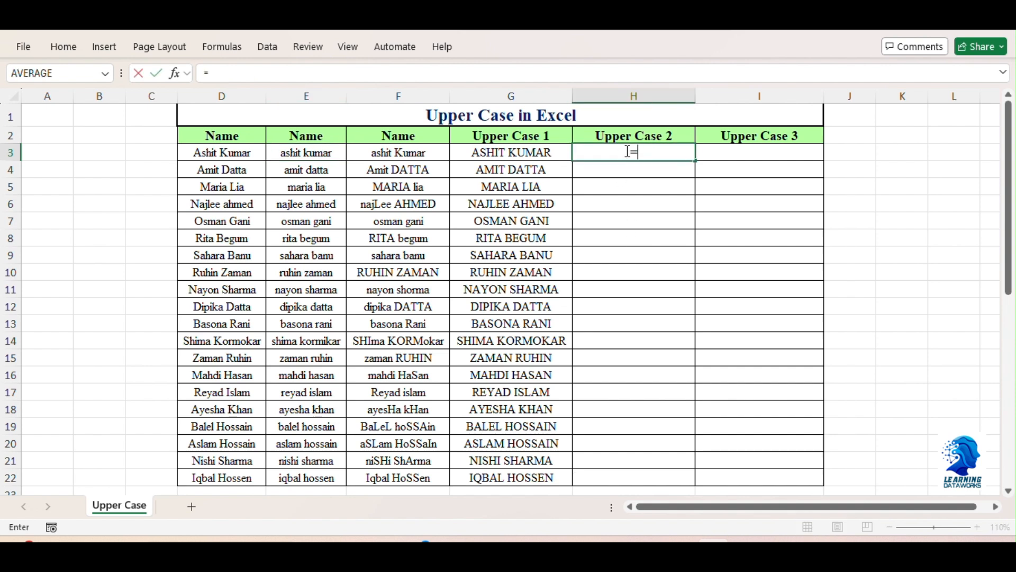
{"action": "type", "text": "up"}
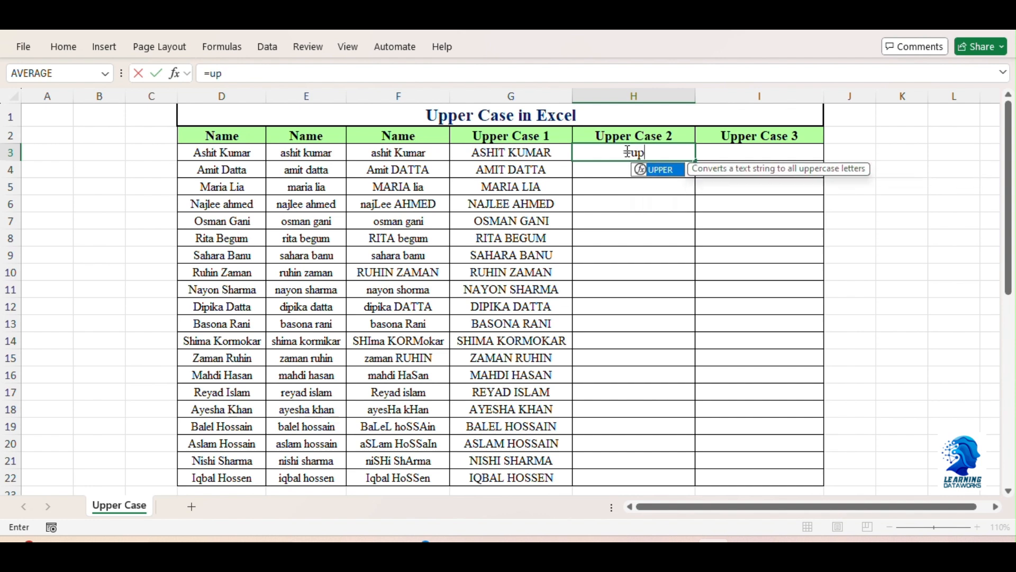
{"action": "type", "text": "per"}
{"action": "key", "text": "Tab"}
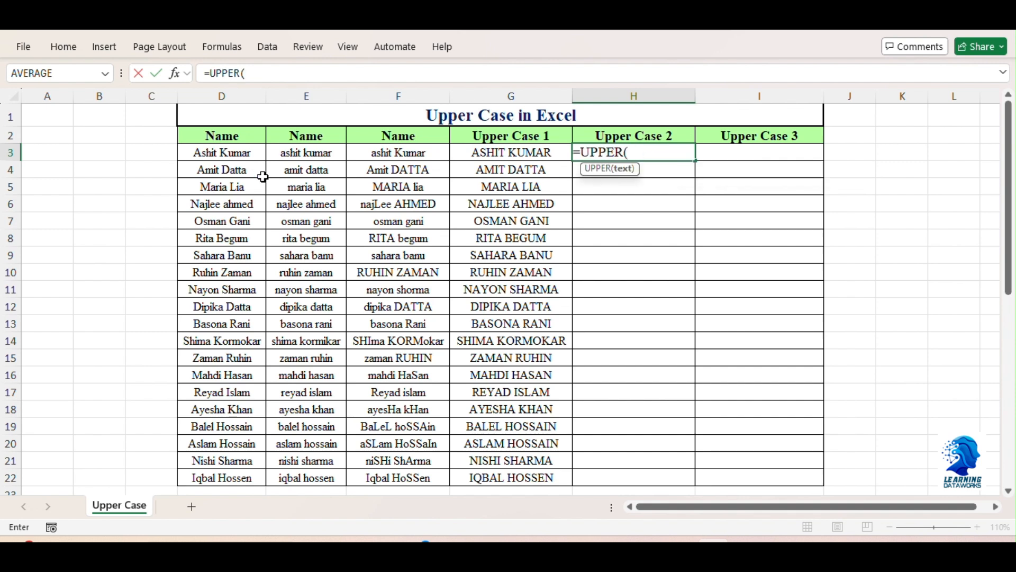
{"action": "left_click", "coordinate": [301, 153]}
{"action": "key", "text": "Return"}
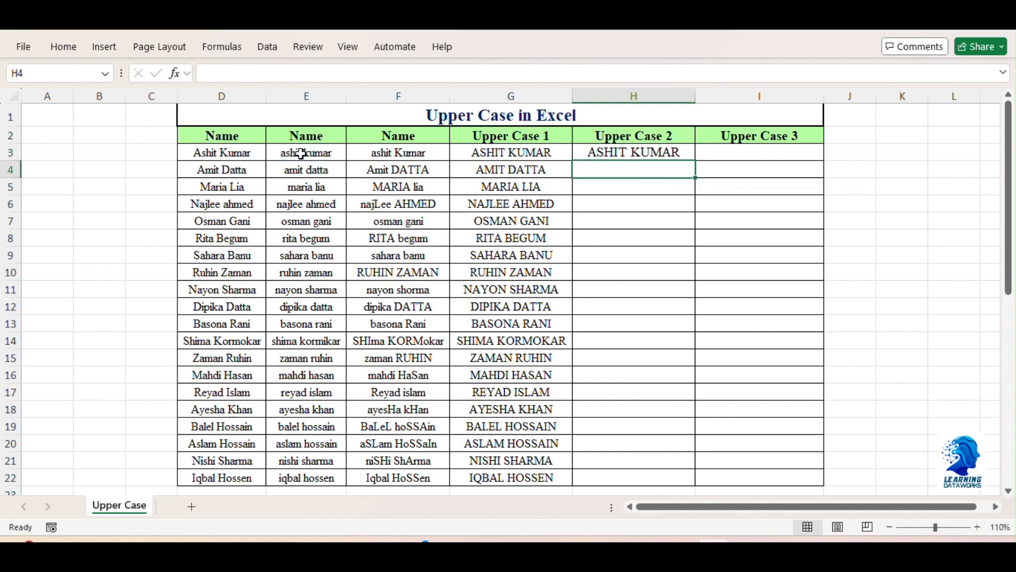
{"action": "left_click", "coordinate": [635, 150]}
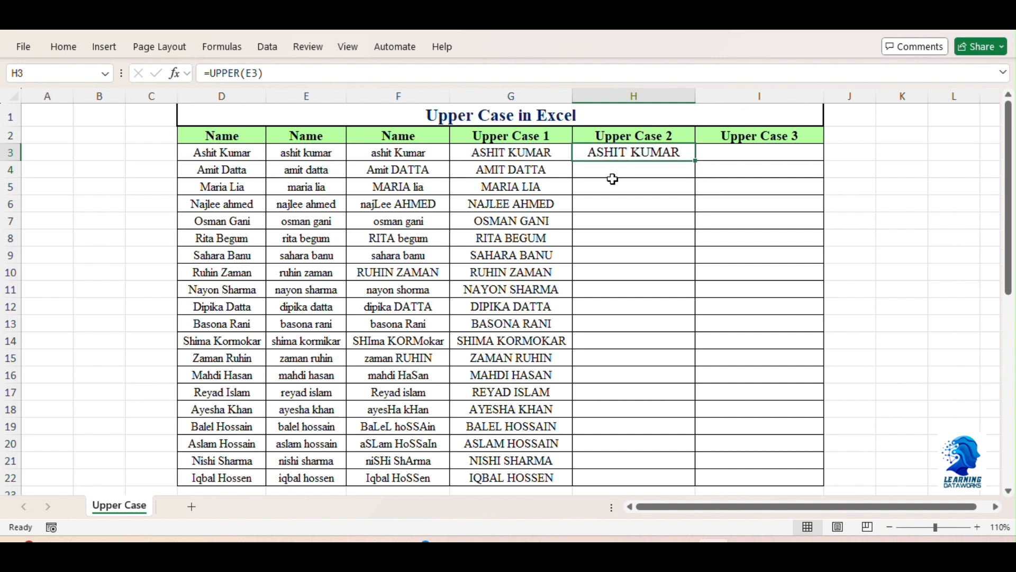
{"action": "double_click", "coordinate": [694, 162]}
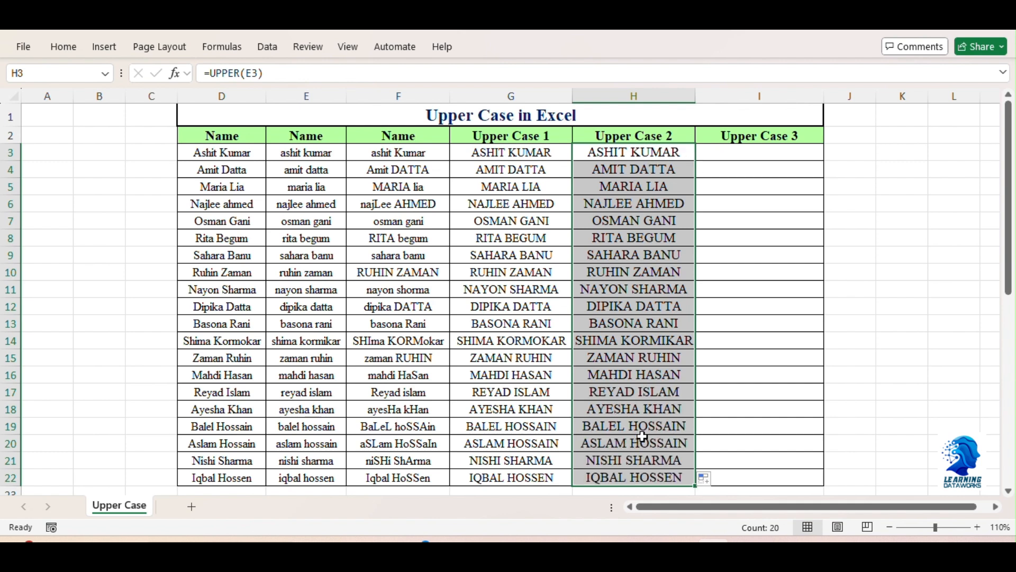
Enter =UPPER(F3) in cell I3 and fill the formula down the Upper Case 3 column to row 22.
{"action": "left_click", "coordinate": [739, 154]}
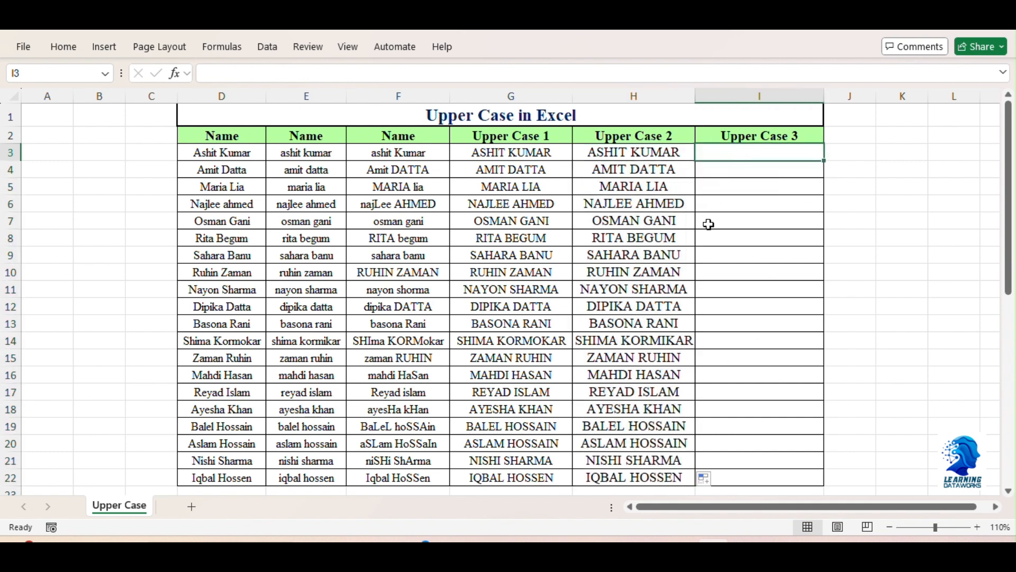
{"action": "type", "text": "="}
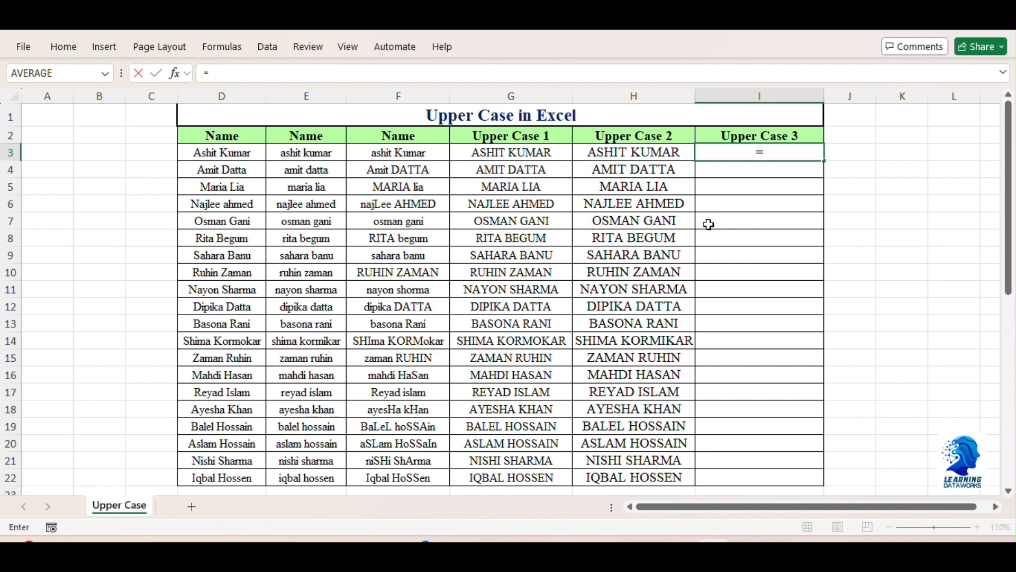
{"action": "type", "text": "upp"}
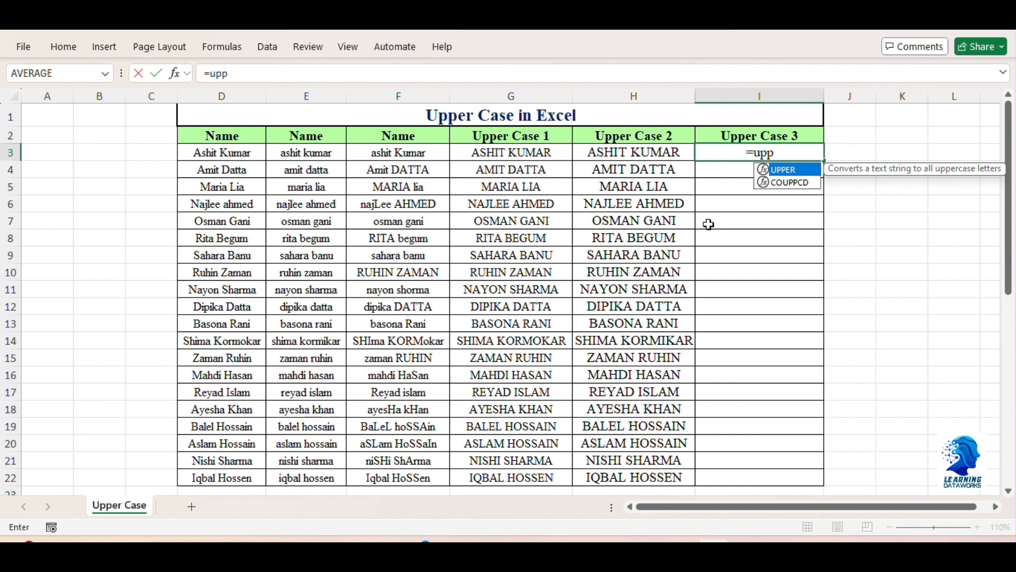
{"action": "type", "text": "er"}
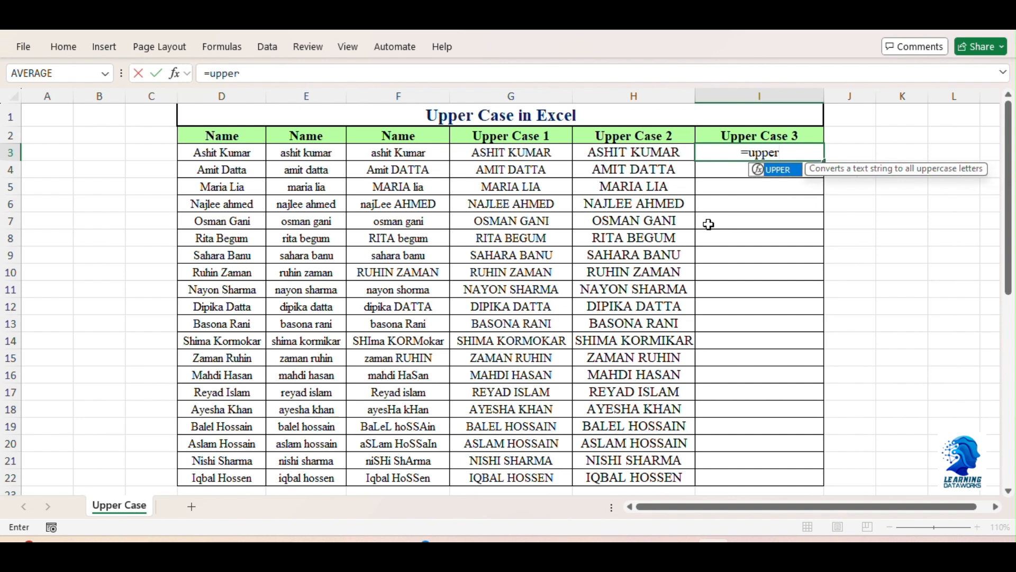
{"action": "key", "text": "Tab"}
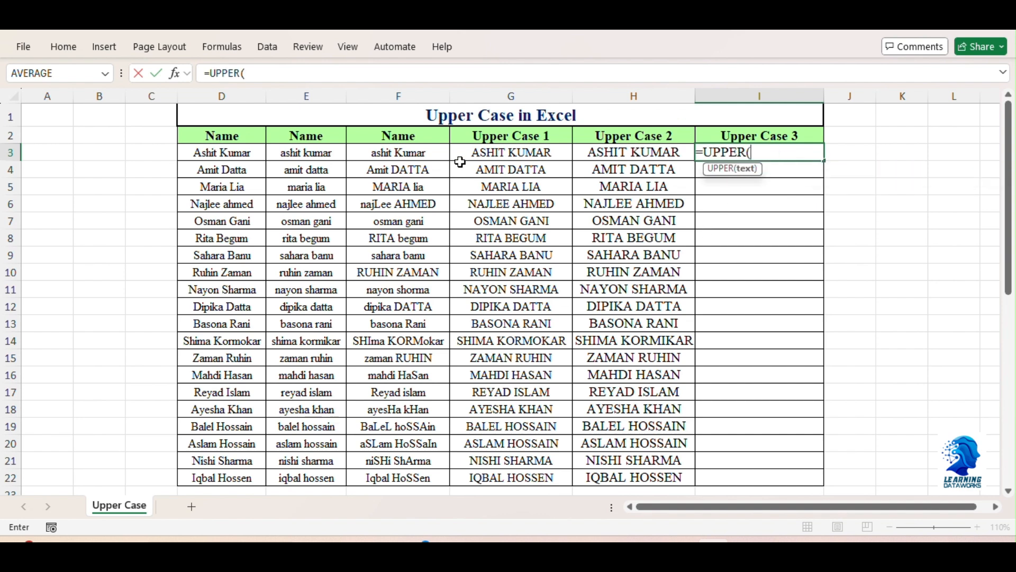
{"action": "left_click", "coordinate": [405, 154]}
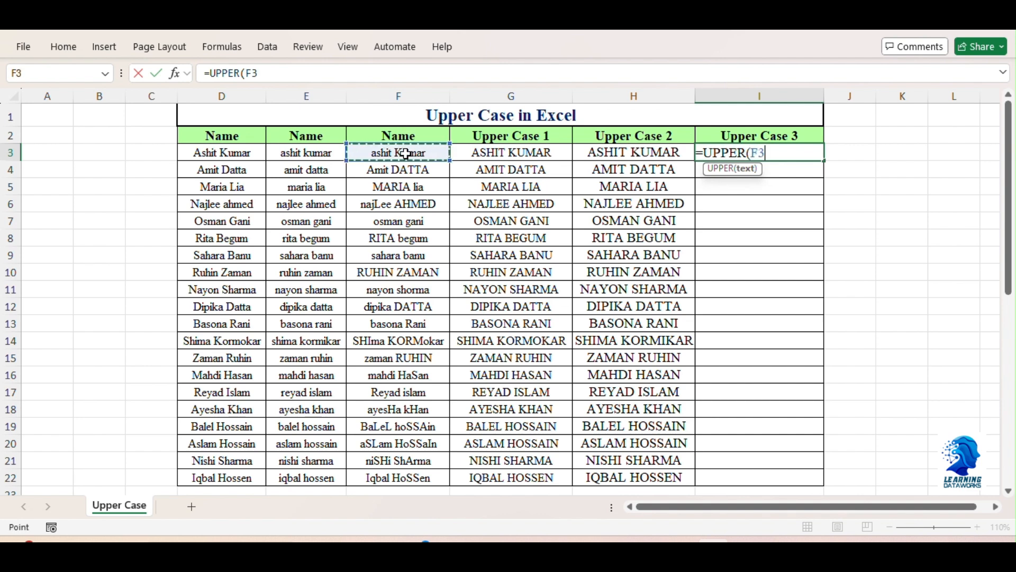
{"action": "key", "text": "Return"}
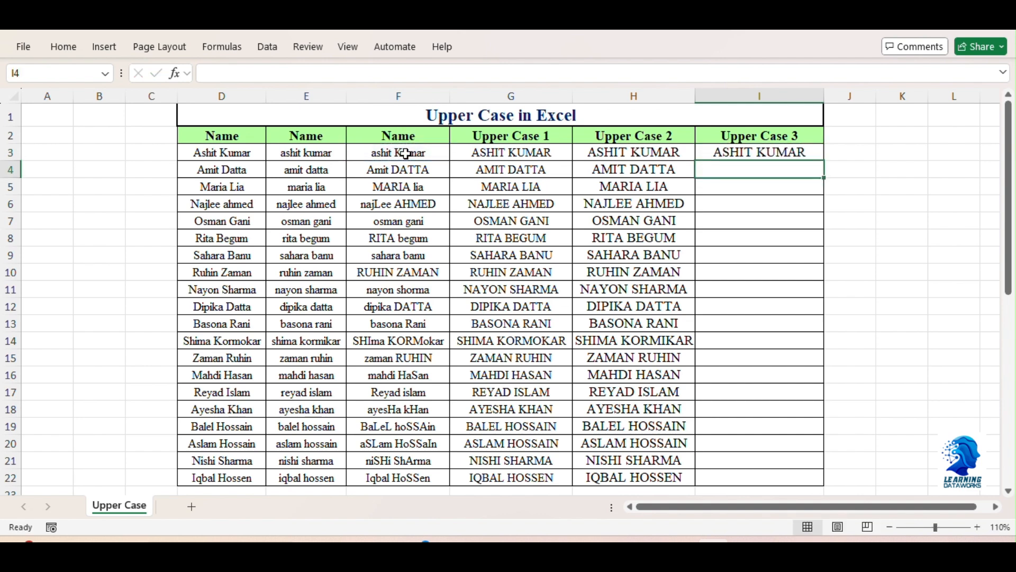
{"action": "left_click", "coordinate": [733, 155]}
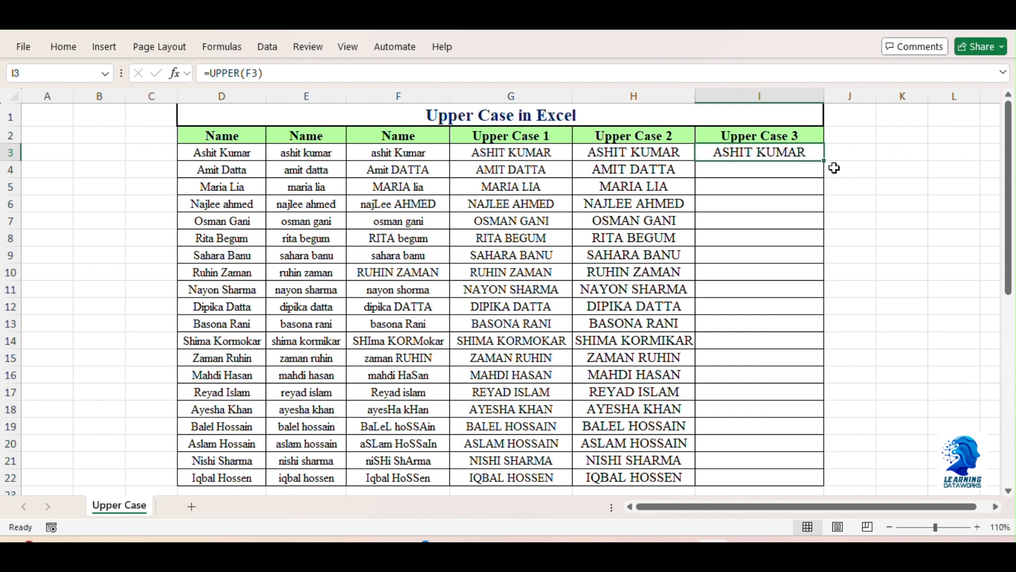
{"action": "double_click", "coordinate": [825, 161]}
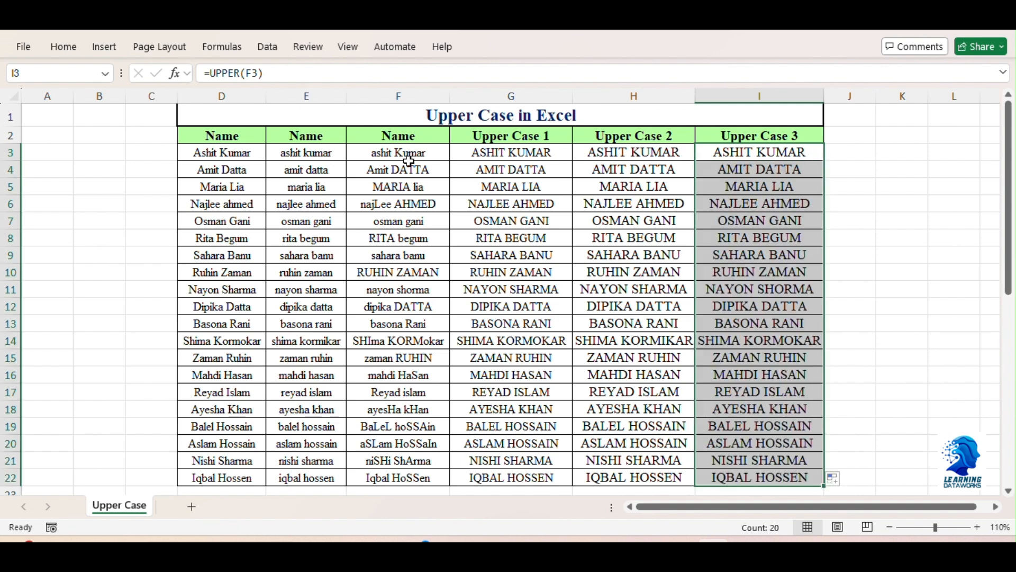
Replace the full name in cell D3 with a different first name to test the linked formula.
{"action": "left_click", "coordinate": [227, 153]}
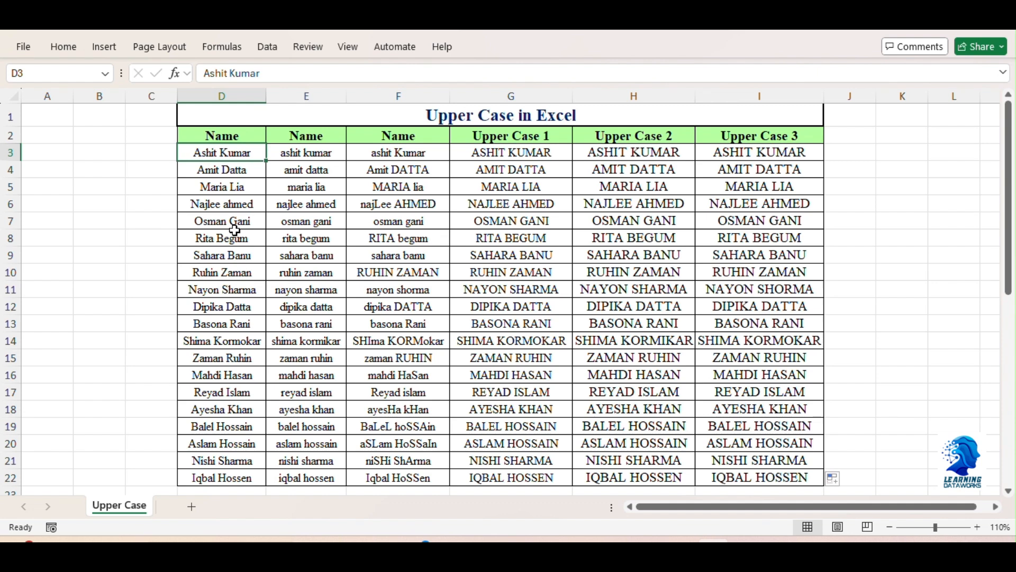
{"action": "type", "text": "Ra"}
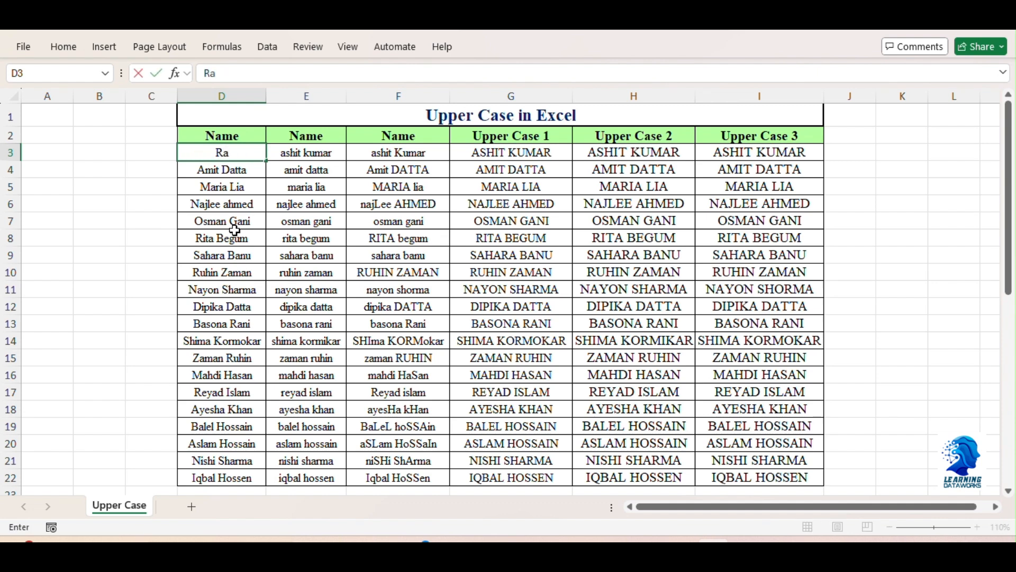
{"action": "type", "text": "hul"}
{"action": "key", "text": "Return"}
Compare the name in D3 with its uppercase version in G3, and undo the name change.
{"action": "left_click", "coordinate": [514, 139]}
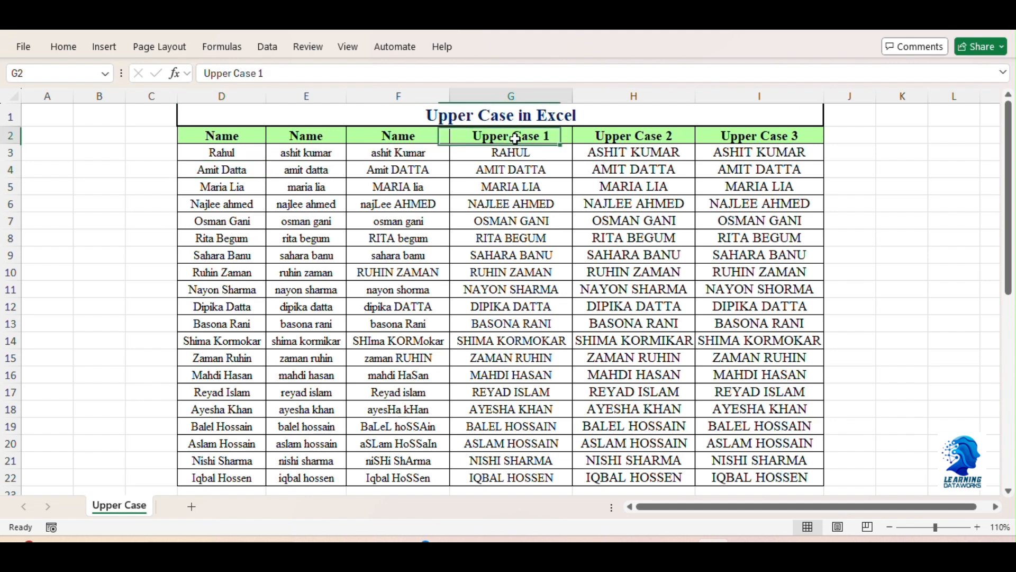
{"action": "left_click", "coordinate": [225, 152]}
{"action": "left_click", "coordinate": [528, 152], "text": "ctrl"}
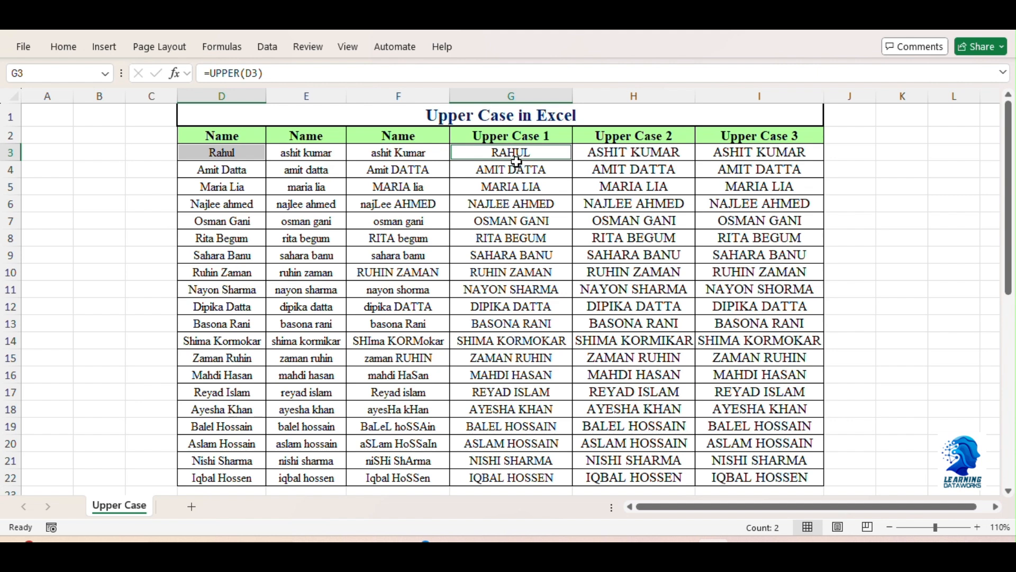
{"action": "left_click", "coordinate": [457, 220]}
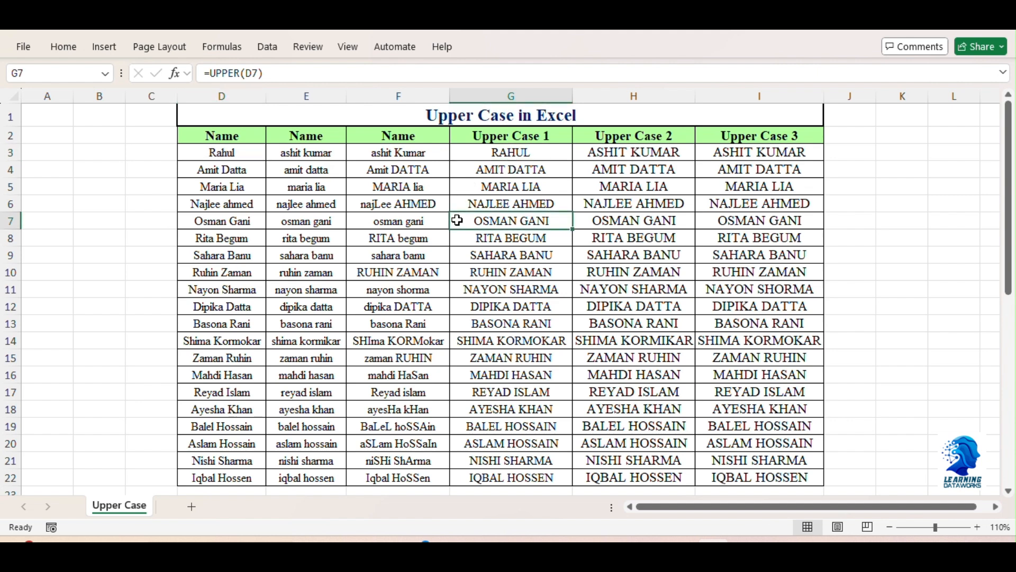
{"action": "key", "text": "ctrl+z"}
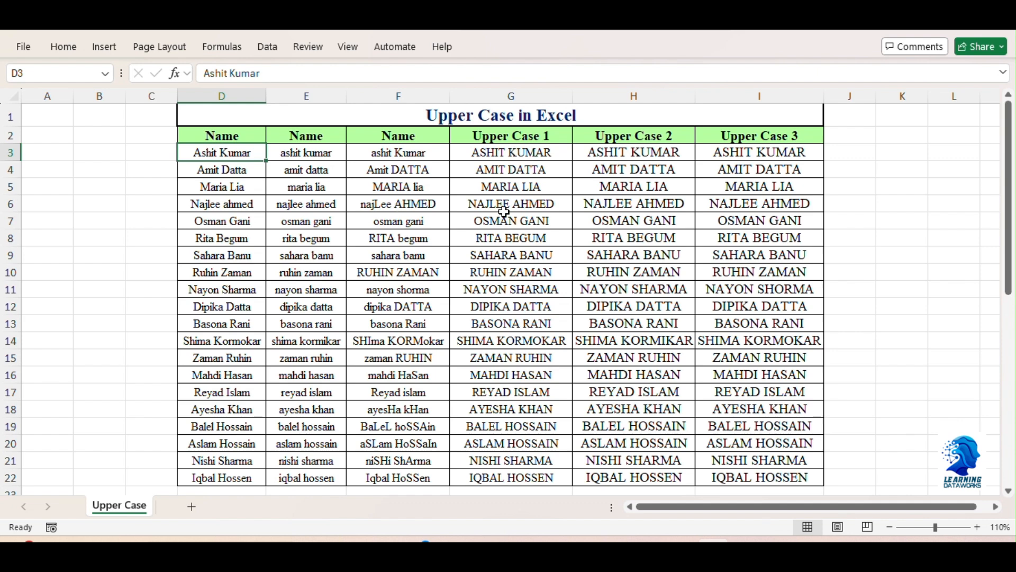
Clear the contents of all three Upper Case columns in the range G3:I22.
{"action": "left_click_drag", "start_coordinate": [518, 154], "coordinate": [709, 471]}
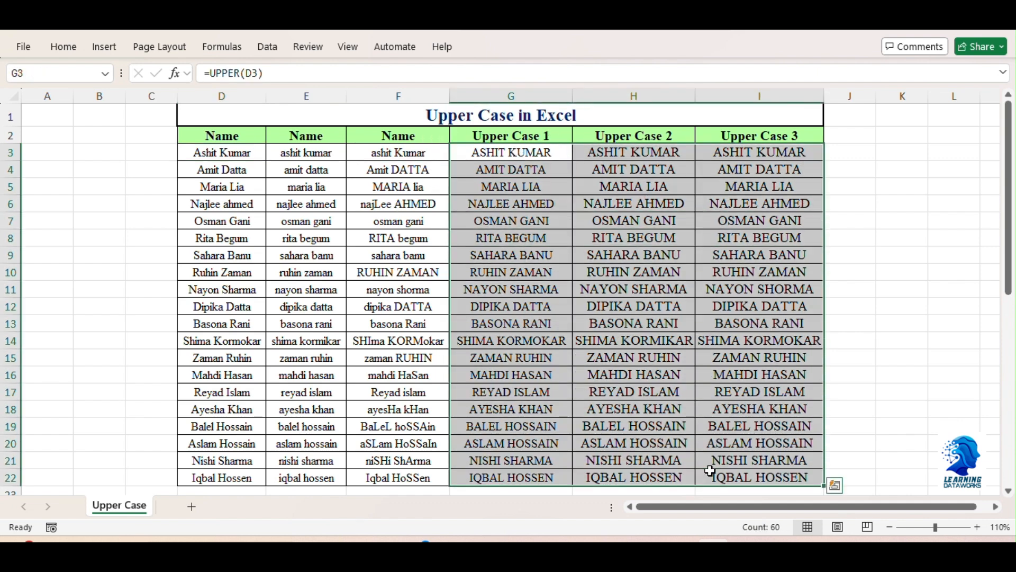
{"action": "key", "text": "Delete"}
{"action": "left_click", "coordinate": [601, 325]}
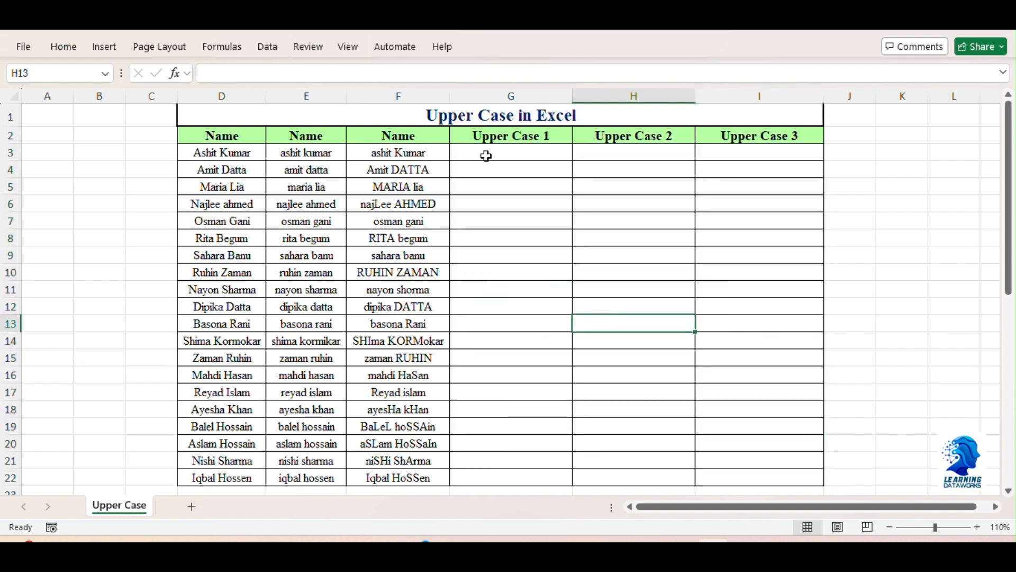
Enter the formula =UPPER(D3:F3) in cell G3 to convert all three names in row 3 at once.
{"action": "left_click_drag", "start_coordinate": [225, 96], "coordinate": [411, 96]}
{"action": "left_click", "coordinate": [398, 188]}
{"action": "left_click", "coordinate": [508, 153]}
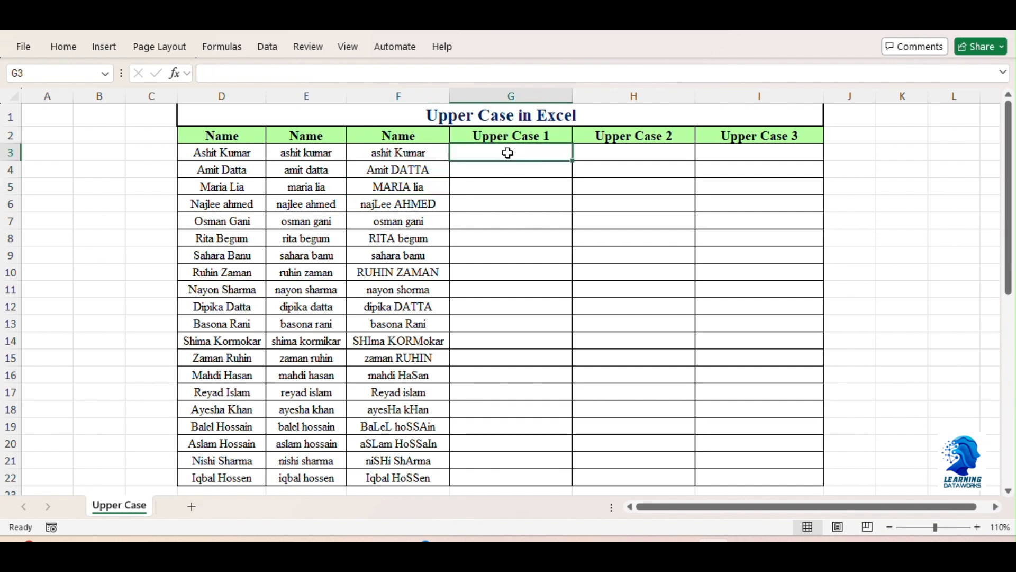
{"action": "type", "text": "="}
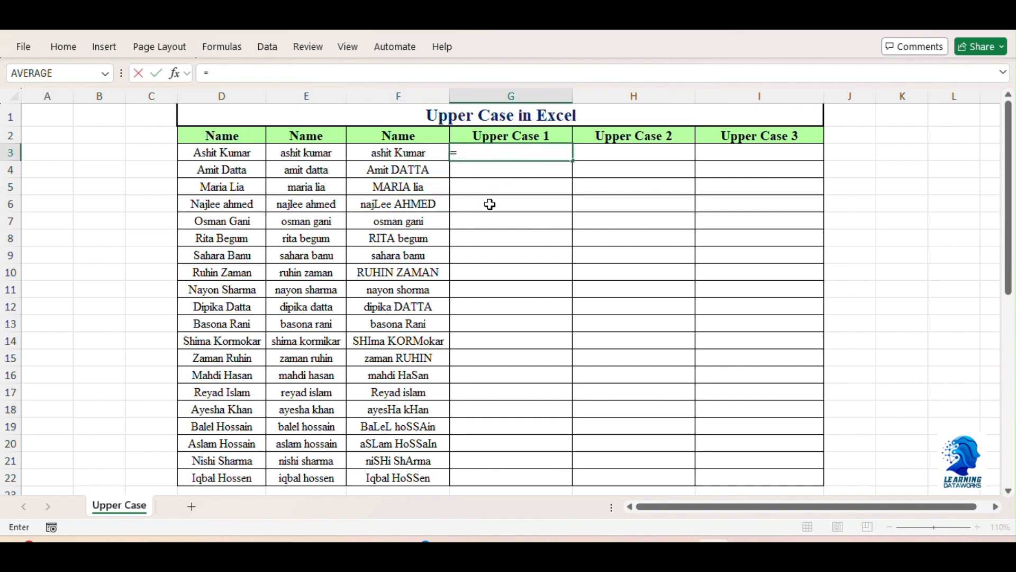
{"action": "type", "text": "upper"}
{"action": "key", "text": "Tab"}
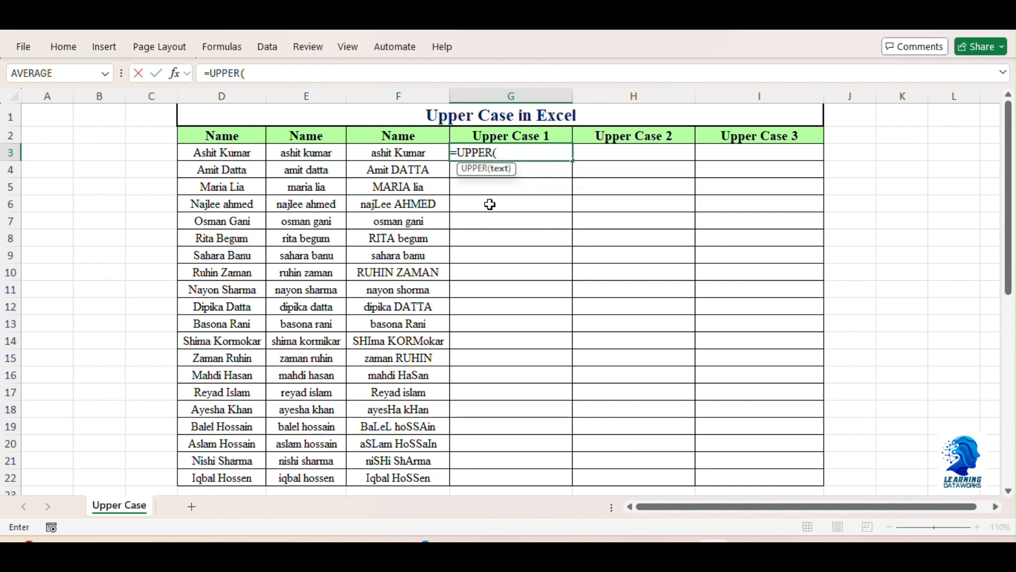
{"action": "left_click", "coordinate": [228, 152]}
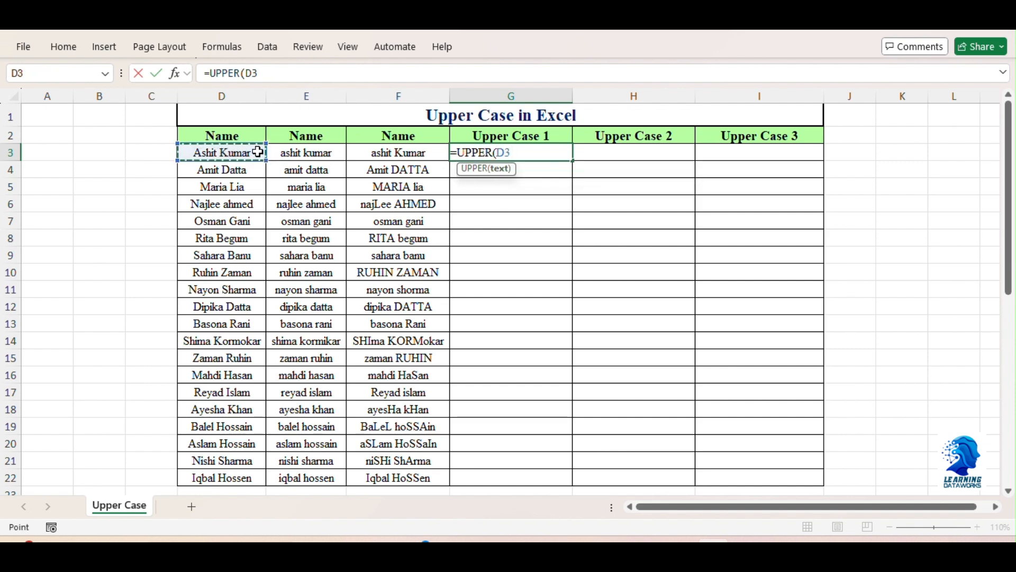
{"action": "left_click_drag", "start_coordinate": [251, 153], "coordinate": [376, 154]}
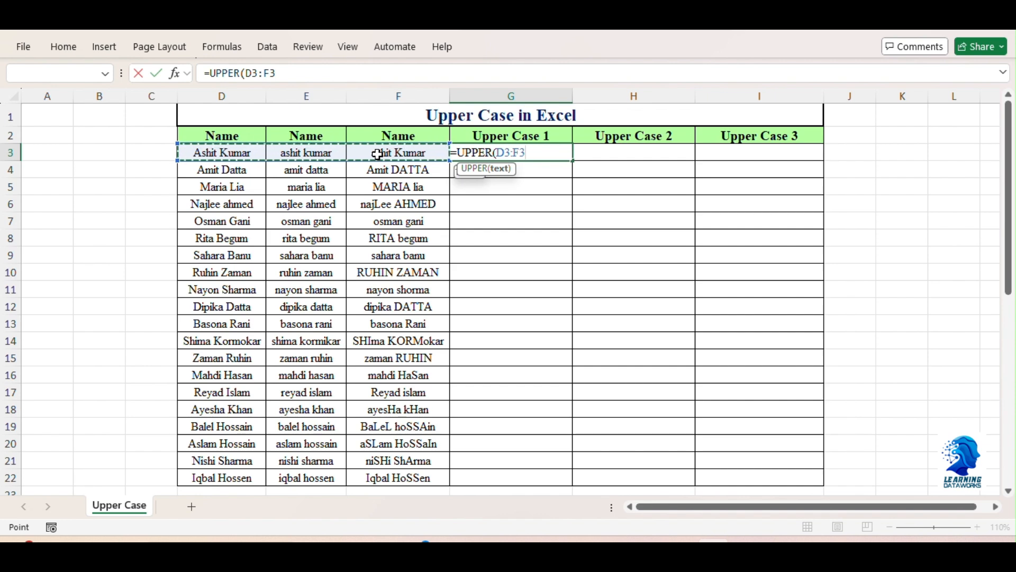
{"action": "key", "text": "Return"}
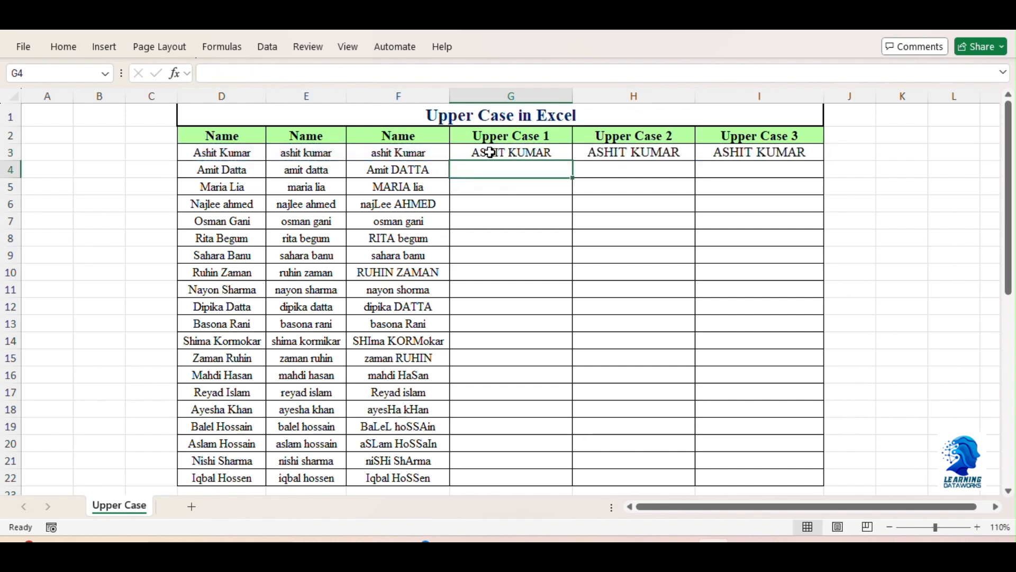
Fill the row 3 UPPER array formula down to row 22 across all three Upper Case columns.
{"action": "left_click", "coordinate": [508, 151]}
{"action": "left_click_drag", "start_coordinate": [525, 152], "coordinate": [809, 158]}
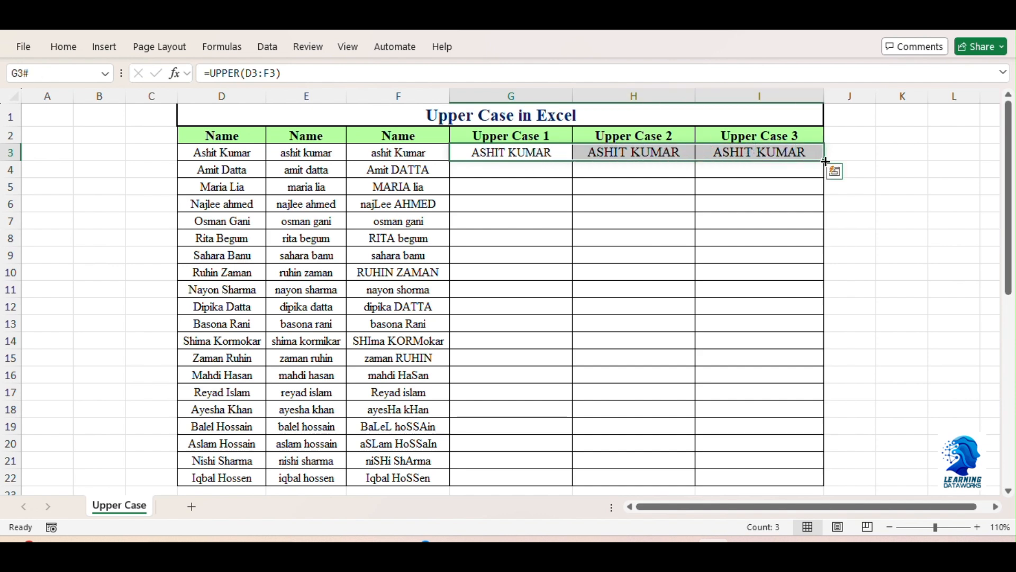
{"action": "left_click_drag", "start_coordinate": [825, 161], "coordinate": [822, 488]}
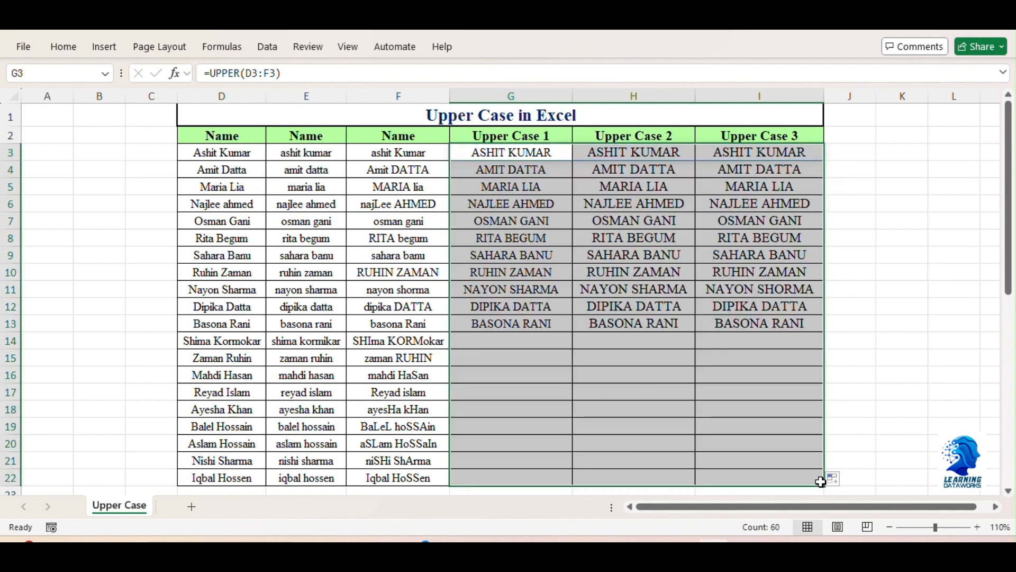
{"action": "left_click", "coordinate": [676, 303]}
{"action": "left_click", "coordinate": [535, 283]}
{"action": "left_click", "coordinate": [553, 225]}
{"action": "left_click", "coordinate": [674, 187]}
{"action": "left_click", "coordinate": [750, 251]}
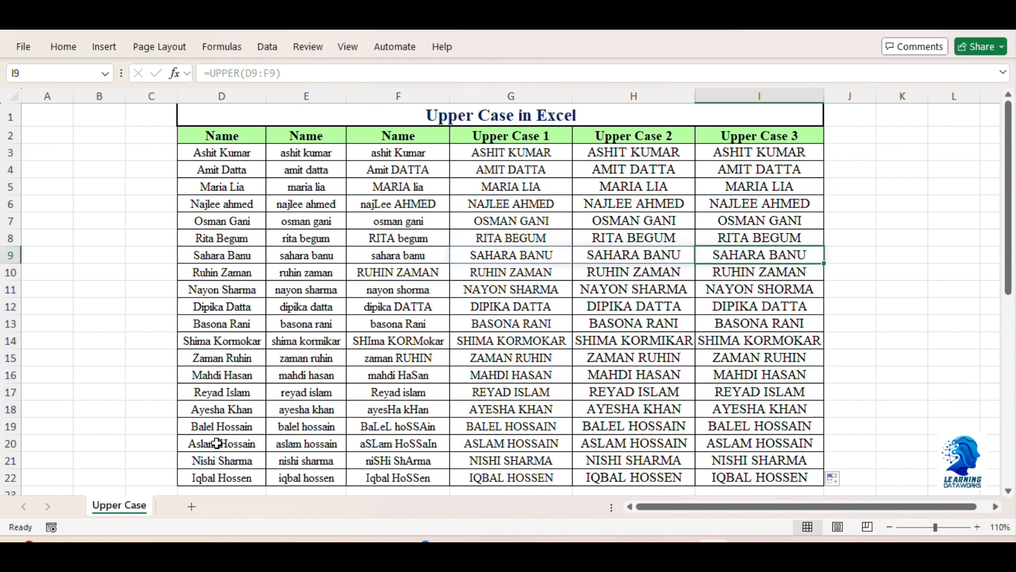
Test the row 20 formula by replacing the name in D20 with a different first name, and undo the change.
{"action": "left_click", "coordinate": [218, 442]}
{"action": "type", "text": "Rahul"}
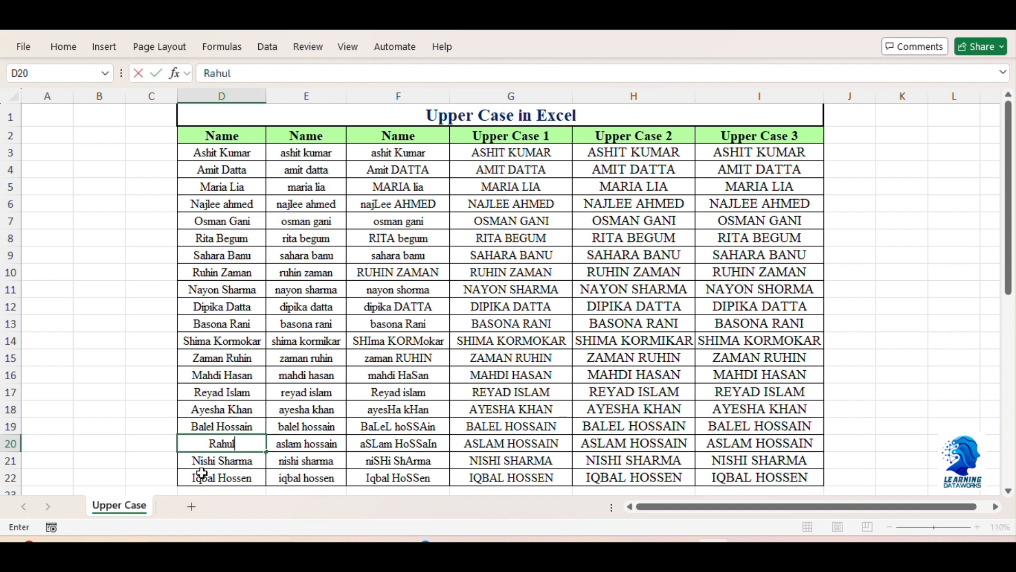
{"action": "key", "text": "Return"}
{"action": "key", "text": "Up"}
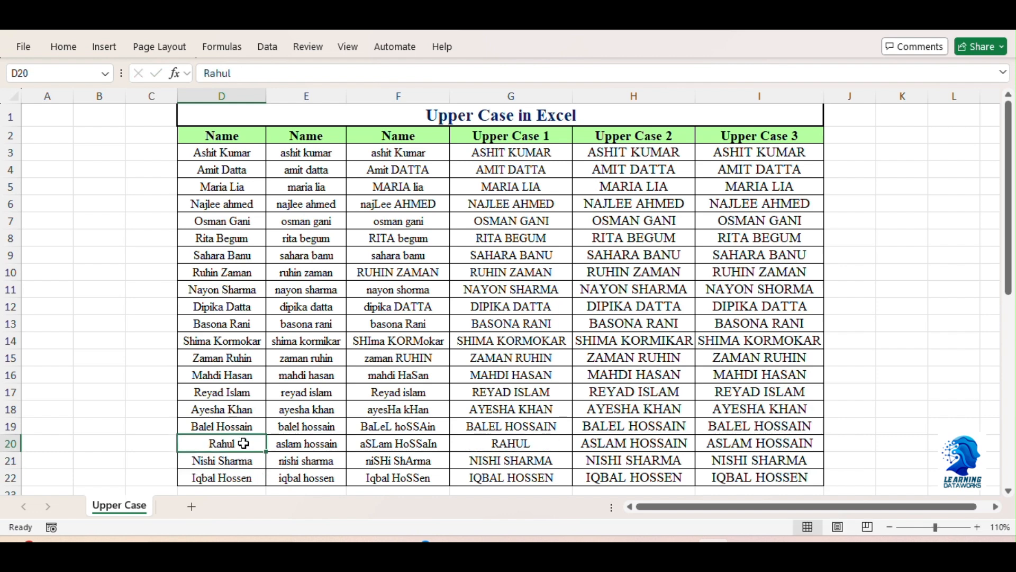
{"action": "left_click", "coordinate": [517, 443], "text": "ctrl"}
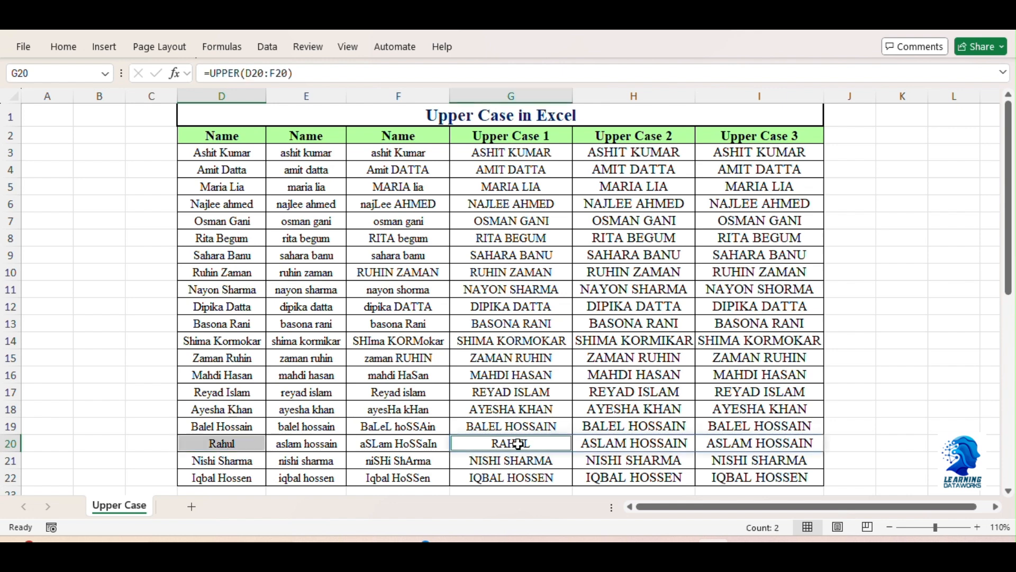
{"action": "key", "text": "ctrl+z"}
Clear the UPPER array formulas and their results from the range G3:I22.
{"action": "left_click_drag", "start_coordinate": [402, 342], "coordinate": [418, 360]}
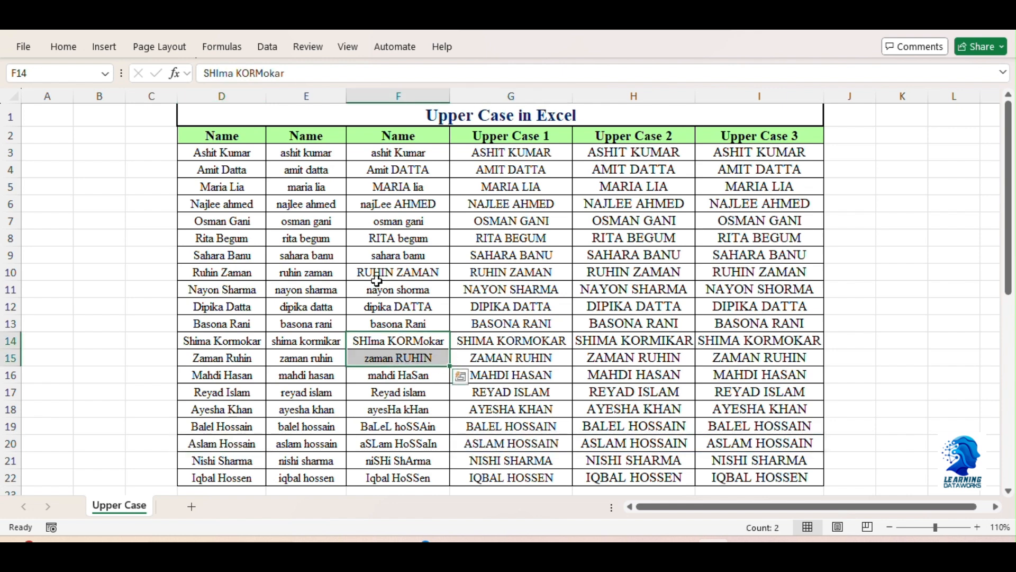
{"action": "left_click", "coordinate": [310, 235]}
{"action": "left_click_drag", "start_coordinate": [499, 154], "coordinate": [747, 476]}
{"action": "key", "text": "Delete"}
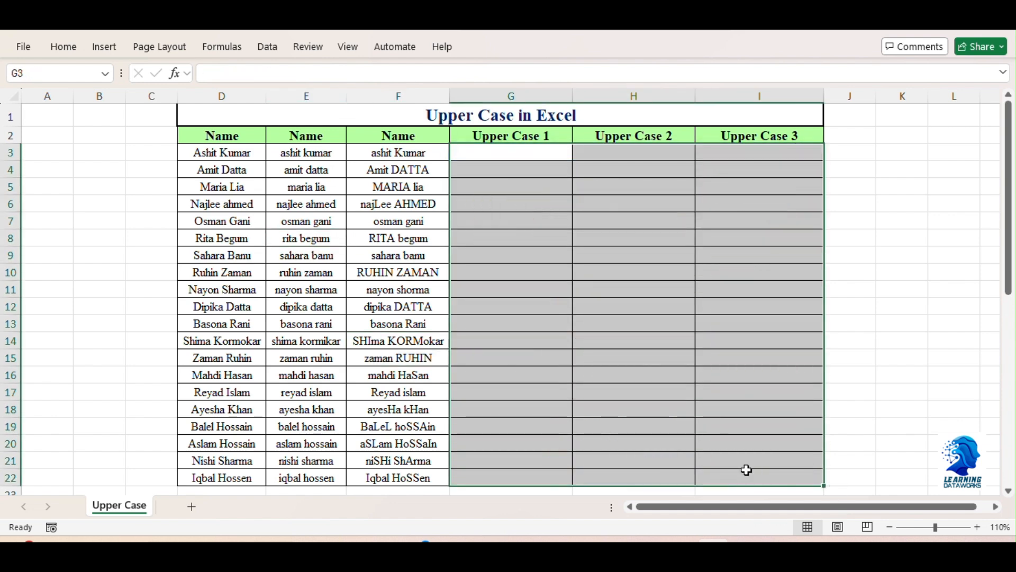
{"action": "left_click", "coordinate": [589, 289]}
Enter the uppercase version of the D3 name as plain text in G3 and Flash Fill the Upper Case 1 column down to row 22.
{"action": "left_click", "coordinate": [475, 157]}
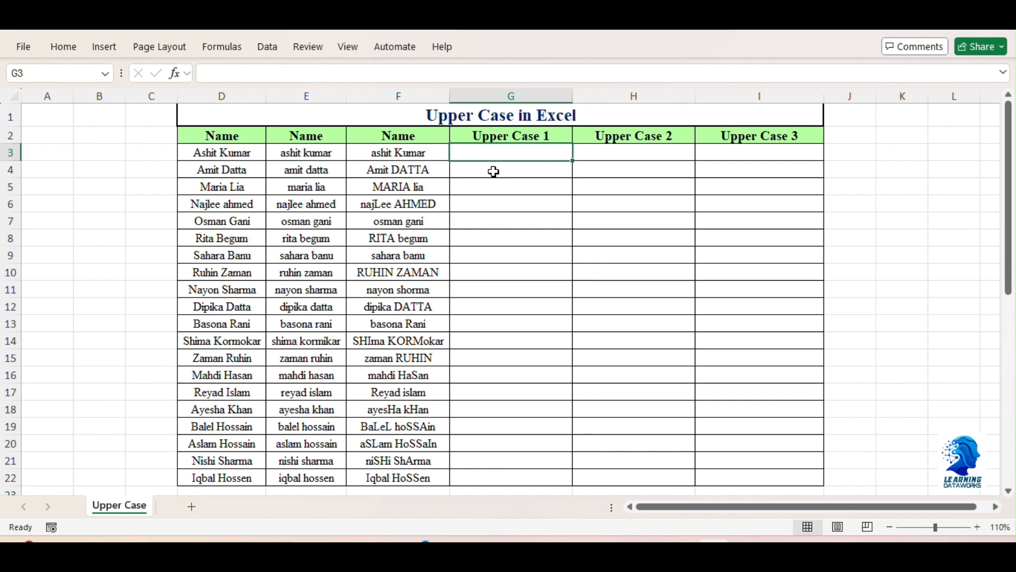
{"action": "type", "text": "ASHIT KUMAR"}
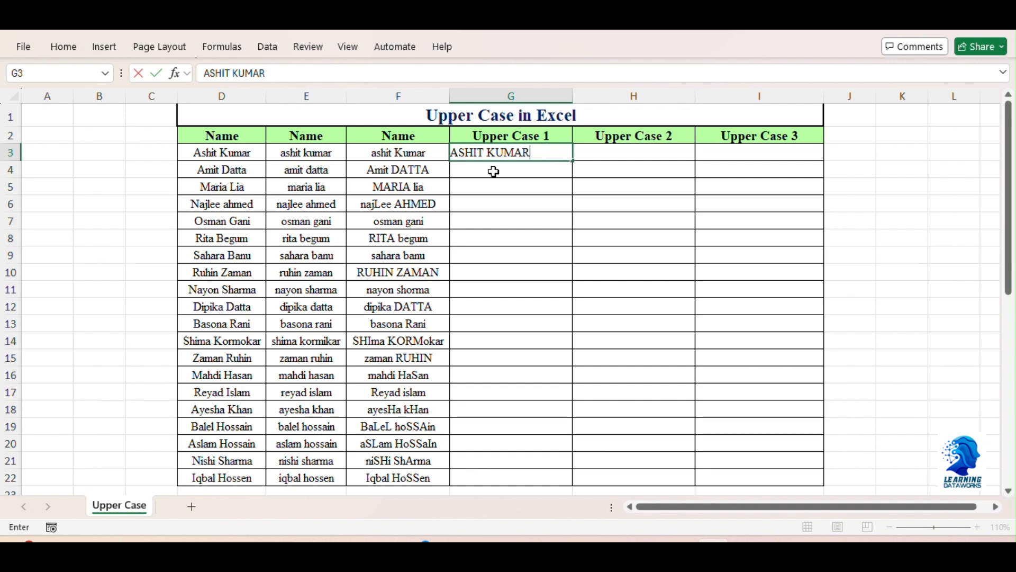
{"action": "key", "text": "Return"}
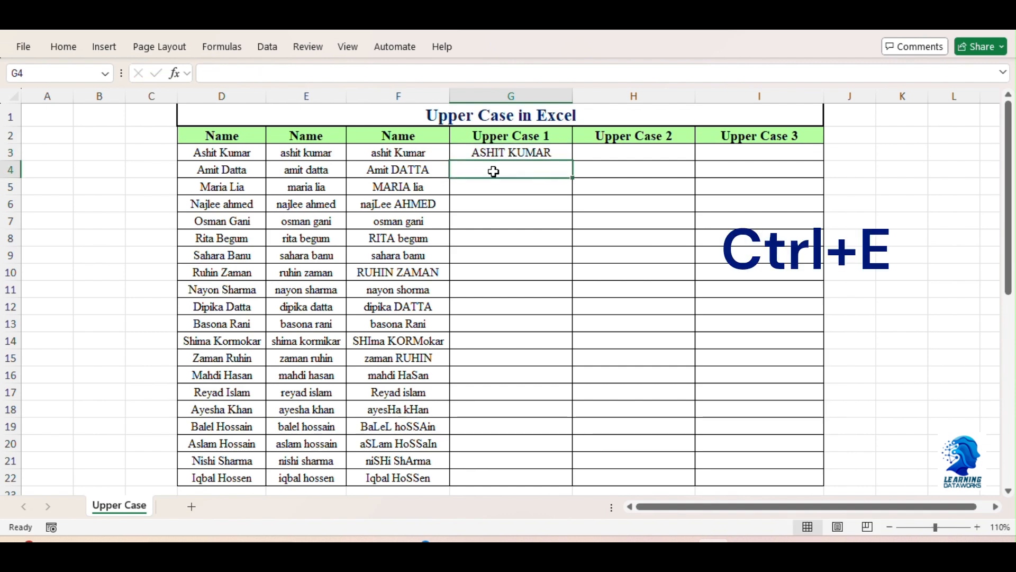
{"action": "key", "text": "ctrl+e"}
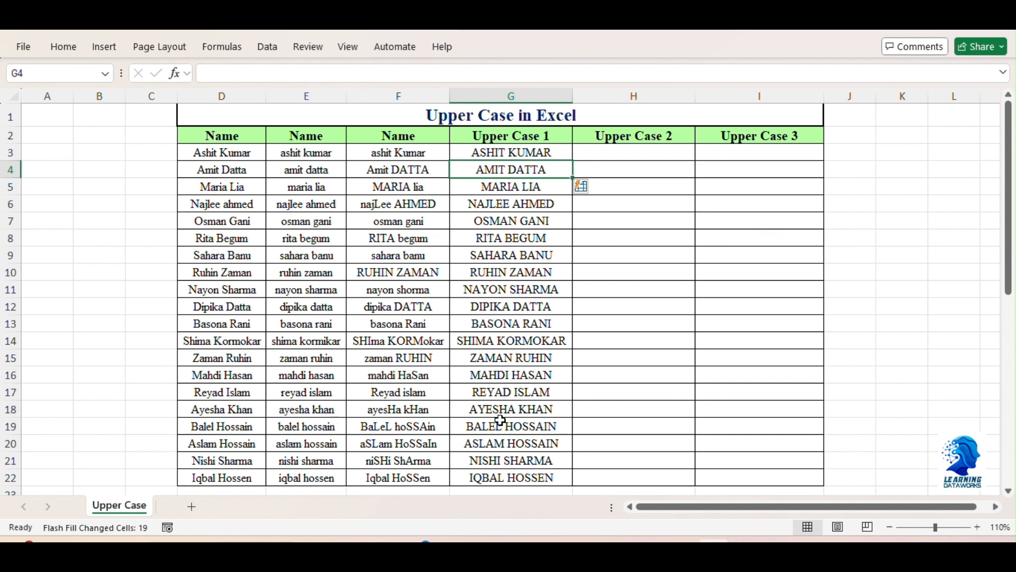
{"action": "left_click", "coordinate": [478, 311]}
Replace the name in cell F3 with a different first name in capitals to test whether the Flash Fill result is linked.
{"action": "left_click", "coordinate": [393, 150]}
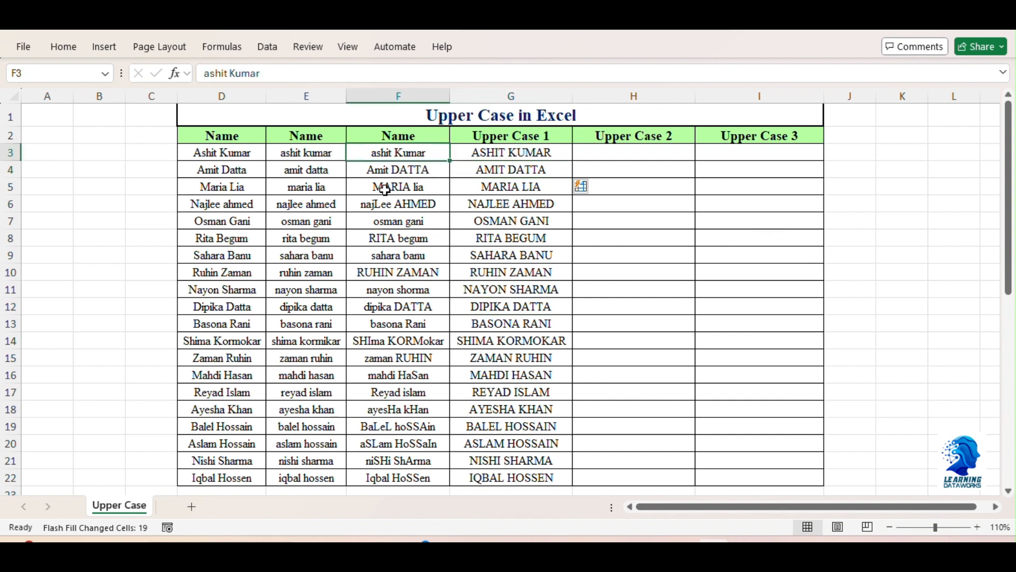
{"action": "type", "text": "RA"}
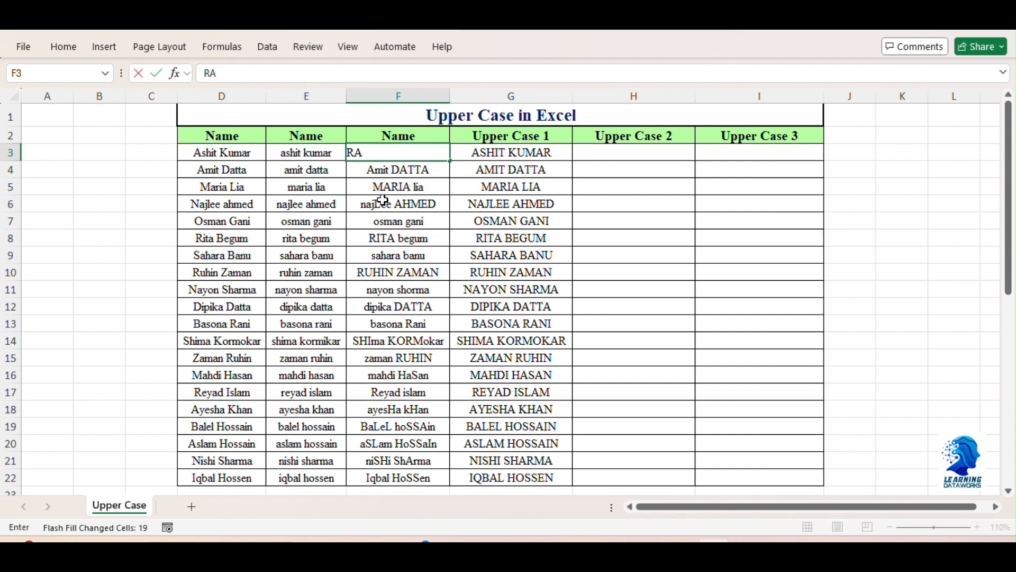
{"action": "type", "text": "HUL"}
{"action": "key", "text": "Return"}
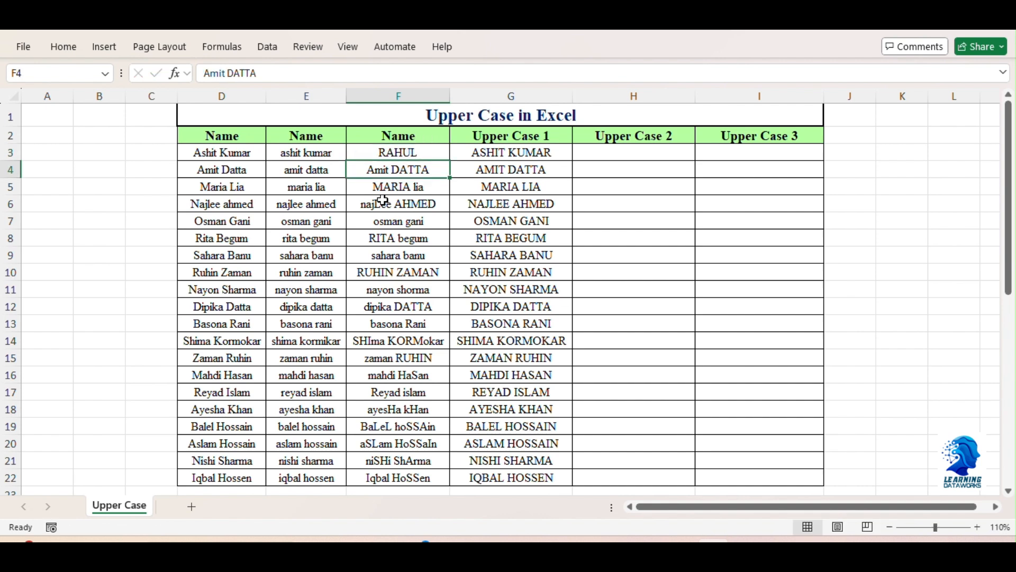
Compare the changed name in F3 with the Flash Fill text in G3 and inspect other Upper Case 1 cells for formulas.
{"action": "key", "text": "Up"}
{"action": "key", "text": "Right"}
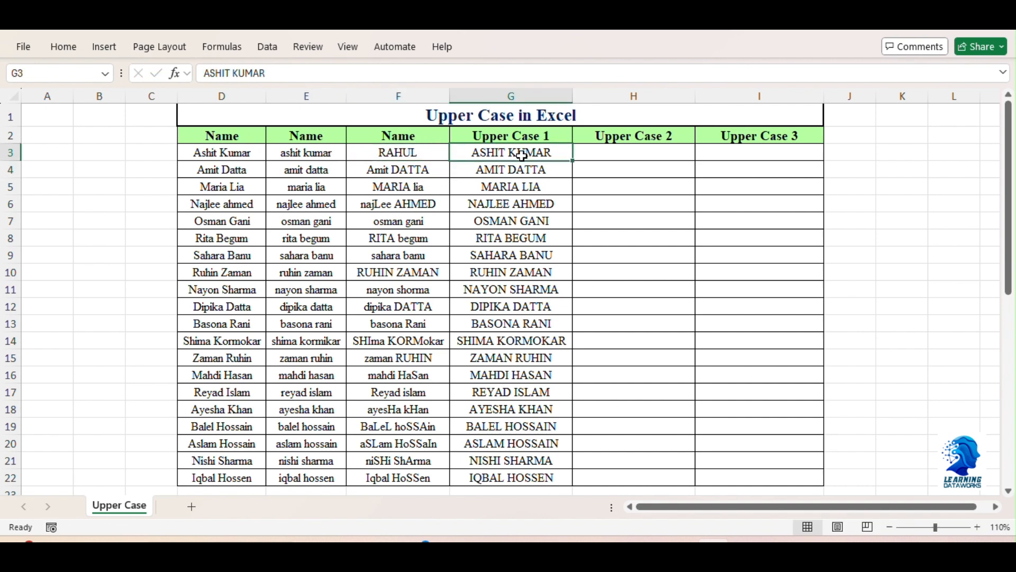
{"action": "left_click", "coordinate": [516, 269]}
{"action": "left_click", "coordinate": [513, 221]}
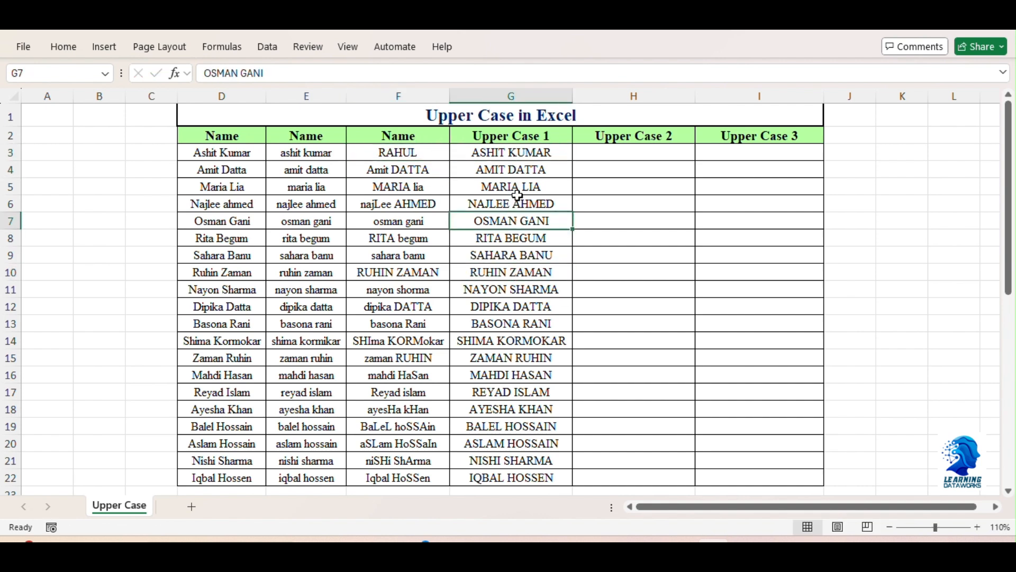
{"action": "left_click", "coordinate": [512, 153]}
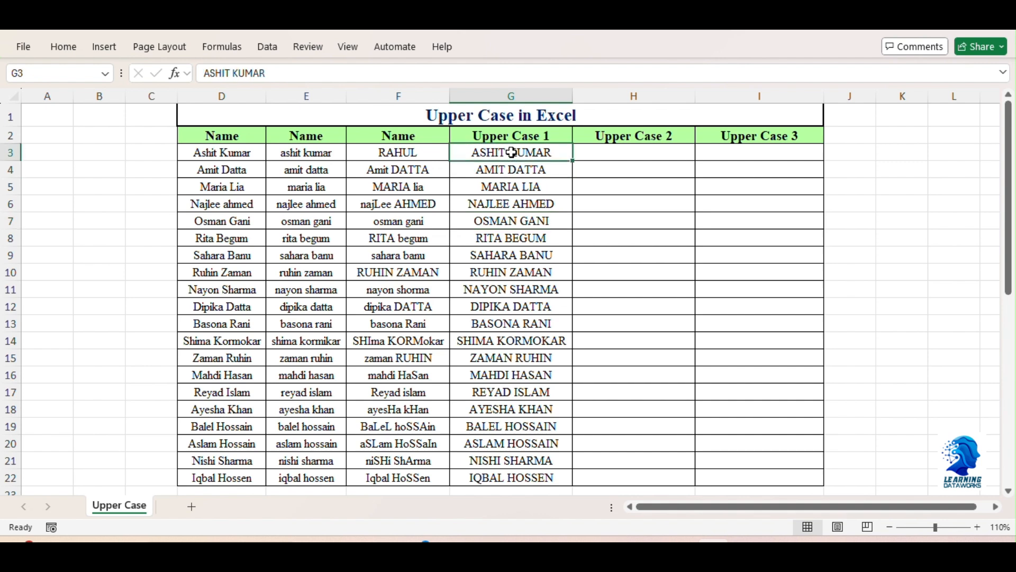
{"action": "left_click", "coordinate": [401, 152]}
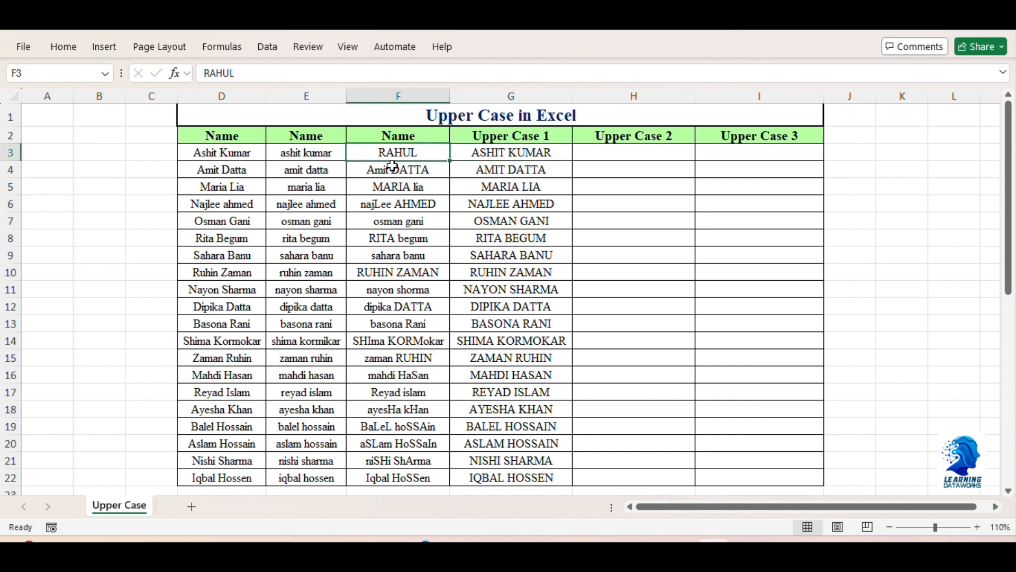
{"action": "left_click", "coordinate": [486, 154]}
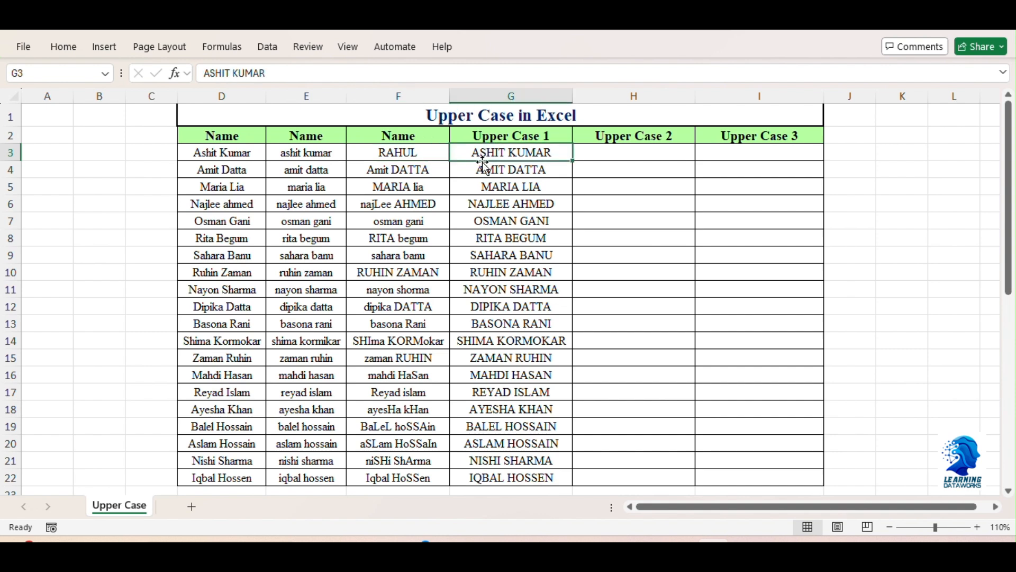